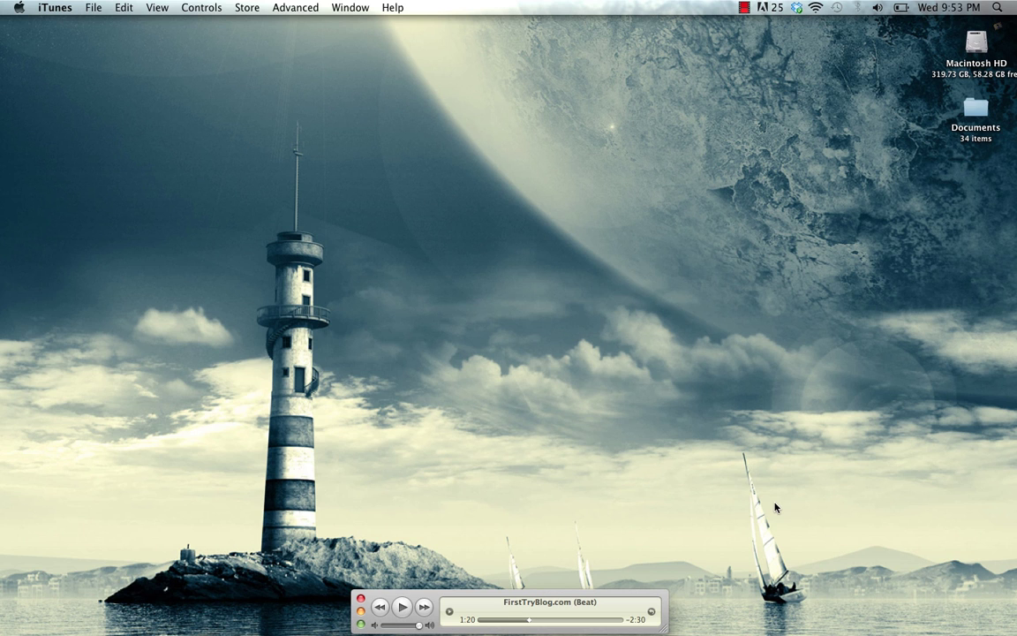
- Pause the music in iTunes and bring the minimized DearBlogger.org Chrome window back
key("space")
mouse_move(704, 604)
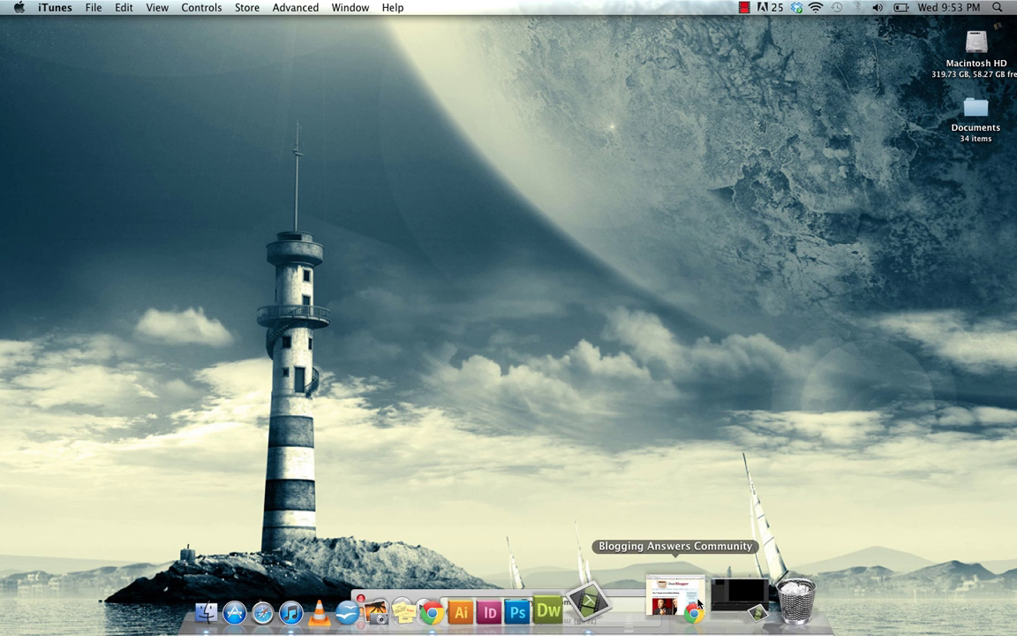
left_click(685, 607)
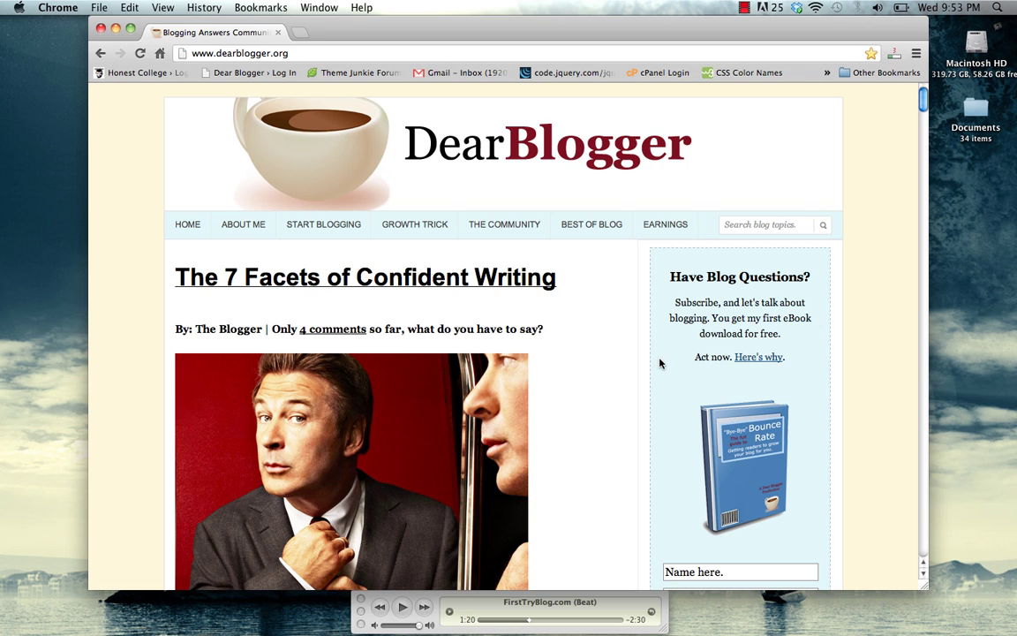
- Scroll the blog sidebar and follow the HostGator badge ad into a new tab
scroll(659, 361, "down", 10)
scroll(659, 362, "down", 5)
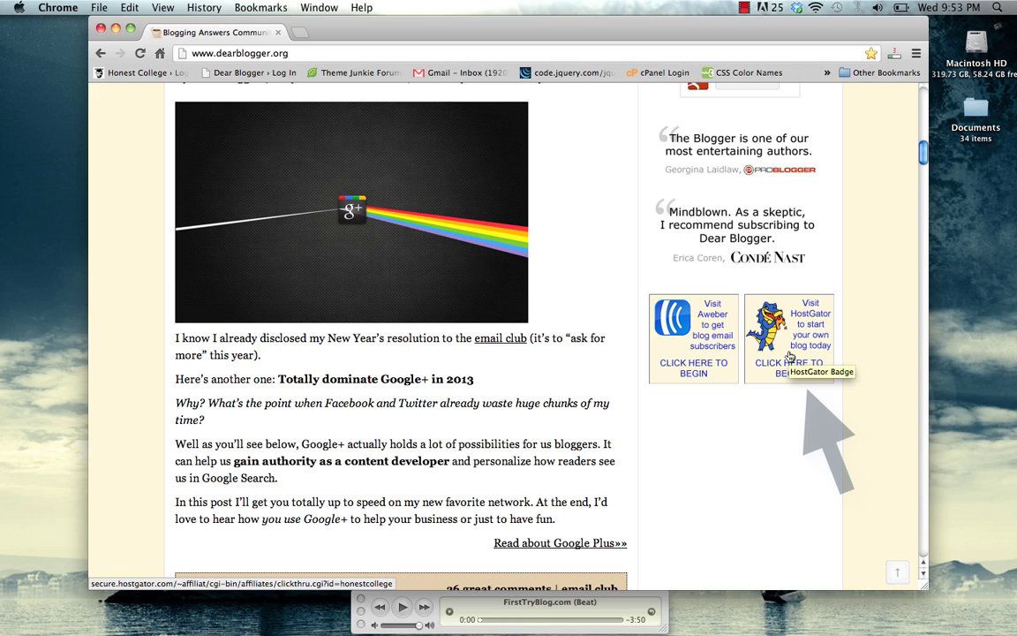
key("XF86AudioRaiseVolume")
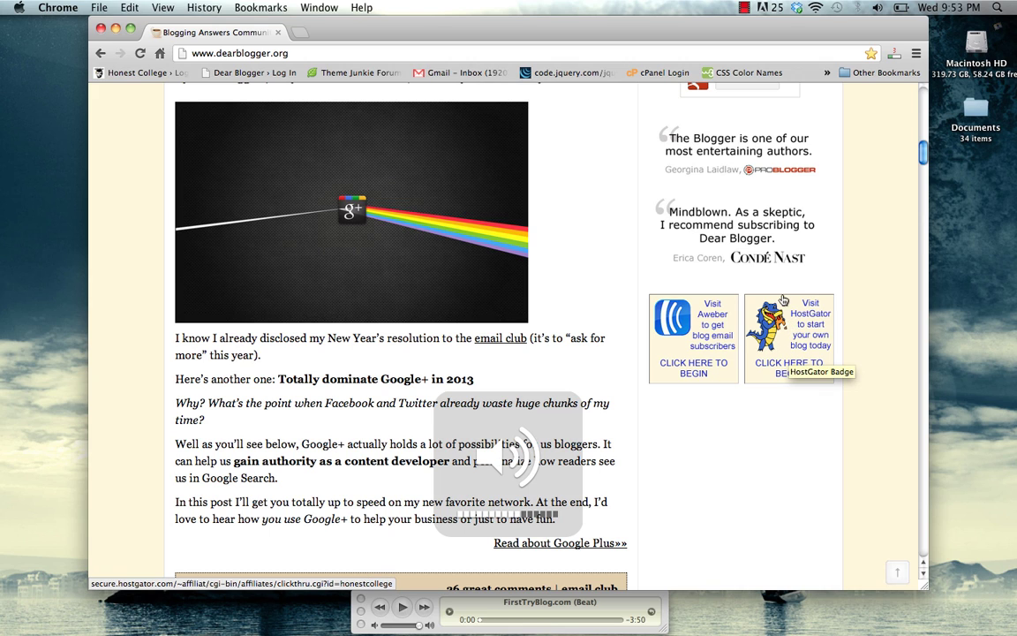
left_click(797, 335)
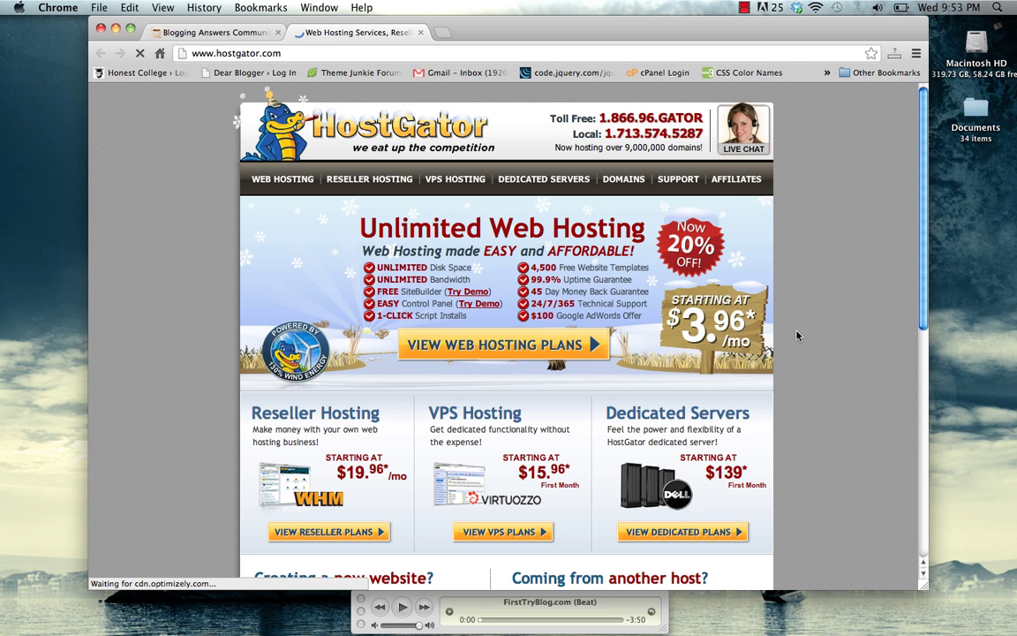
- Order the Hatchling shared hosting plan with monthly billing
left_click(531, 347)
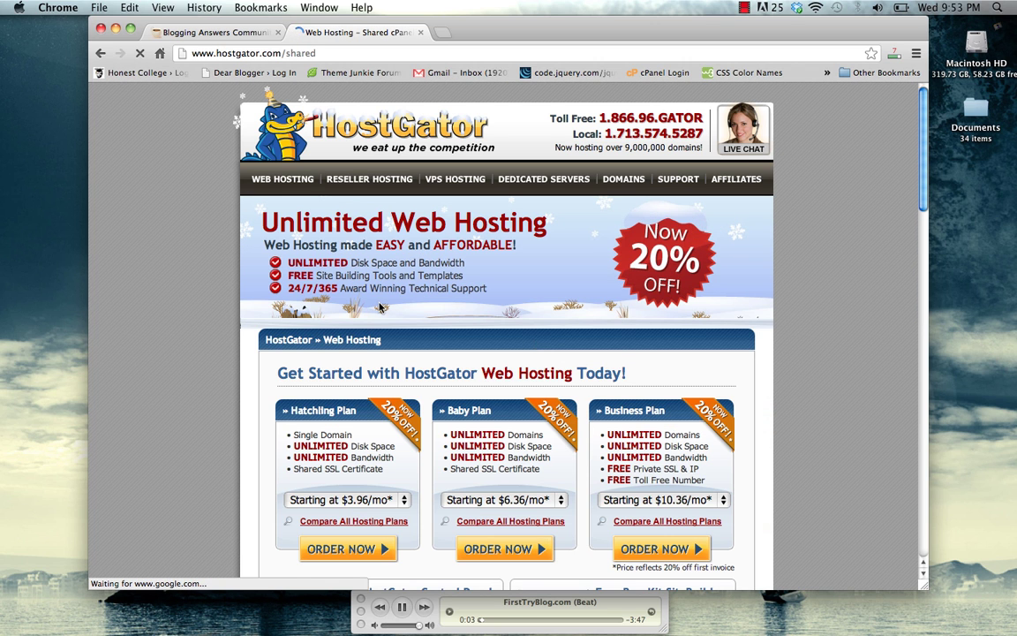
scroll(381, 306, "down", 5)
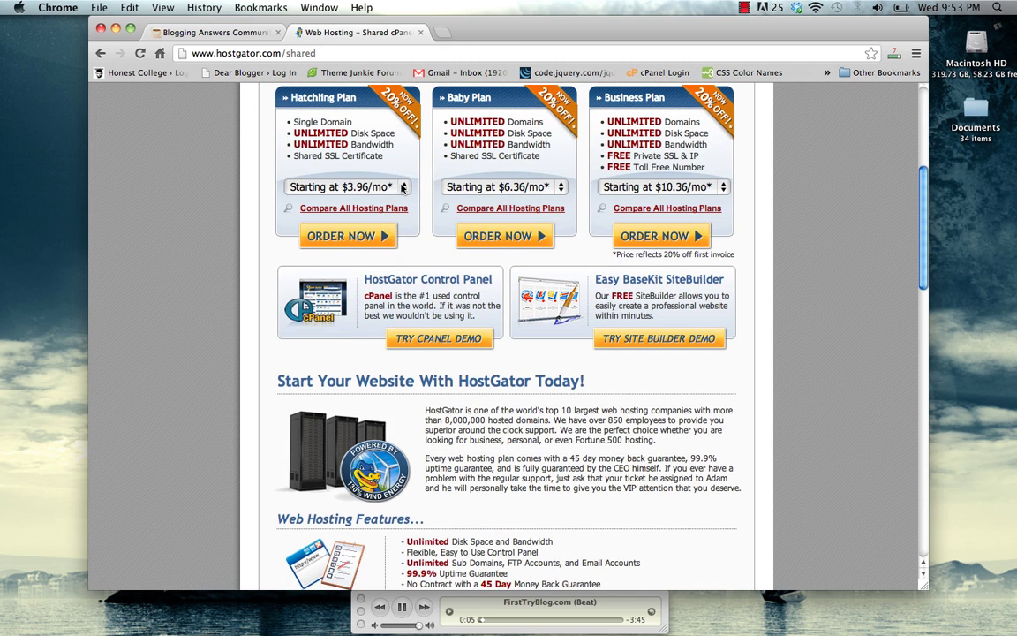
left_click(371, 187)
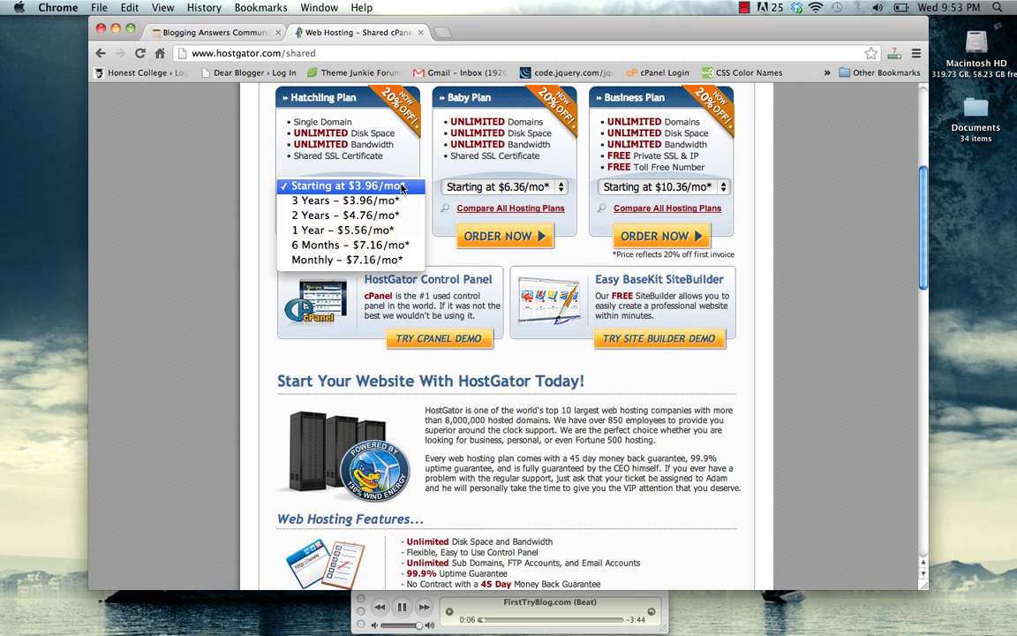
left_click(379, 260)
left_click(377, 232)
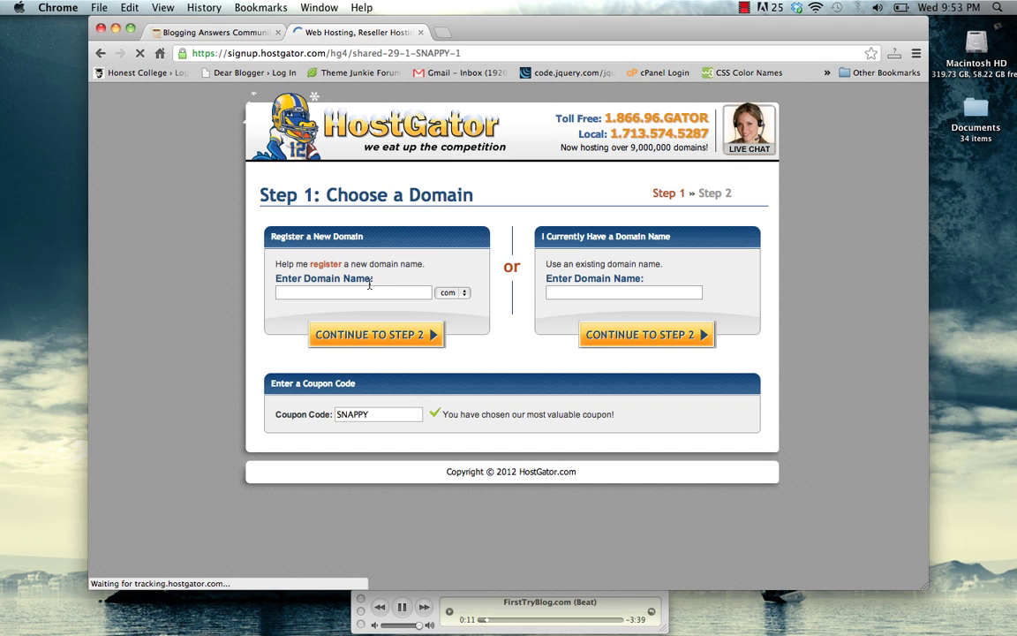
- Register firsttryblog.com, replace the SNAPPY coupon with DearBlogger25, and continue to Step 2
key("XF86AudioLowerVolume")
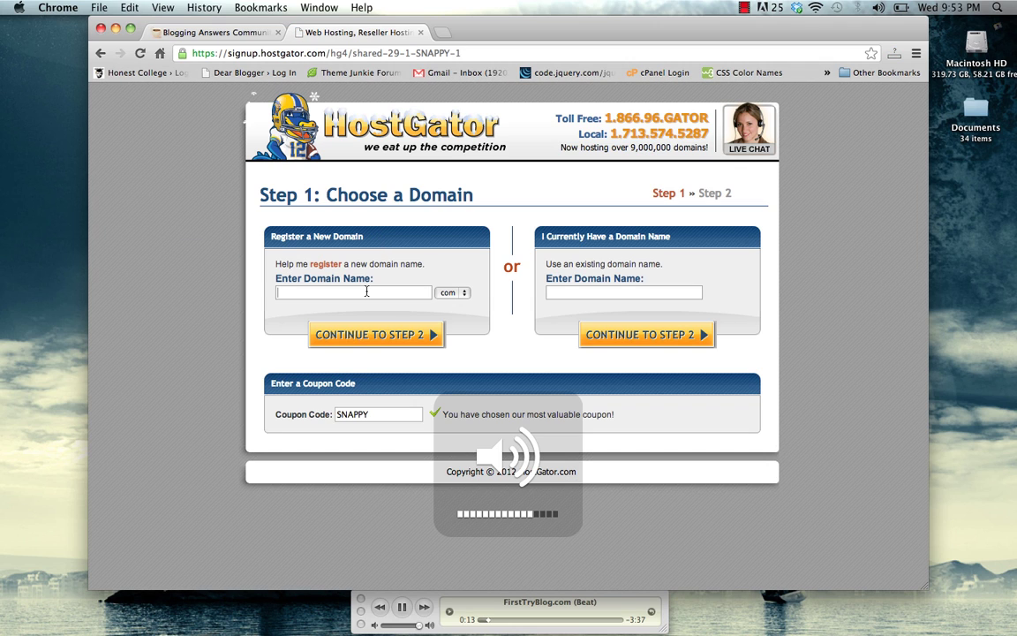
type("firsttryb")
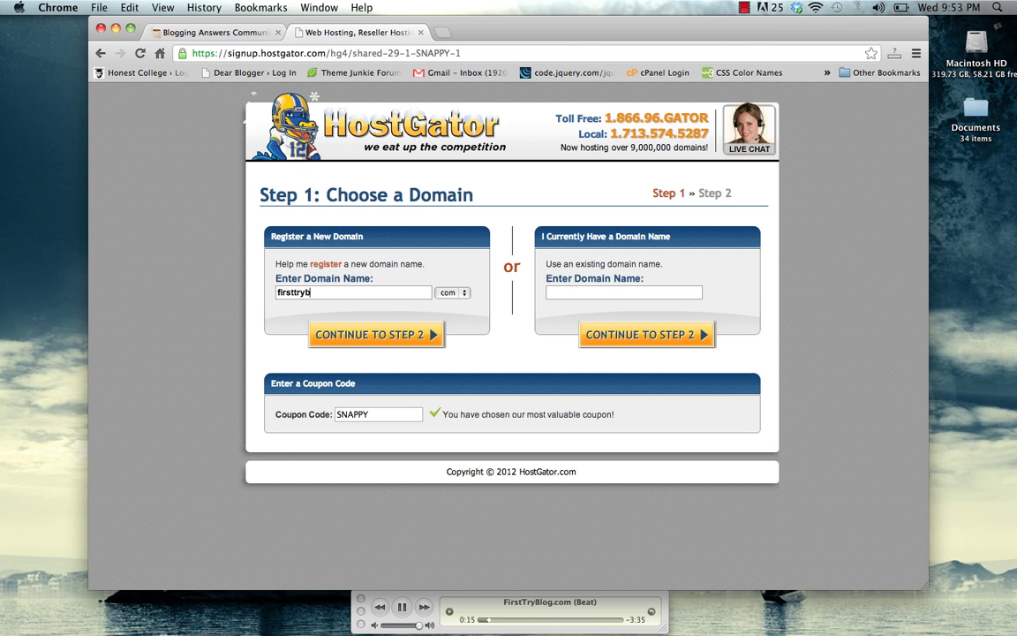
type("log")
left_click(463, 294)
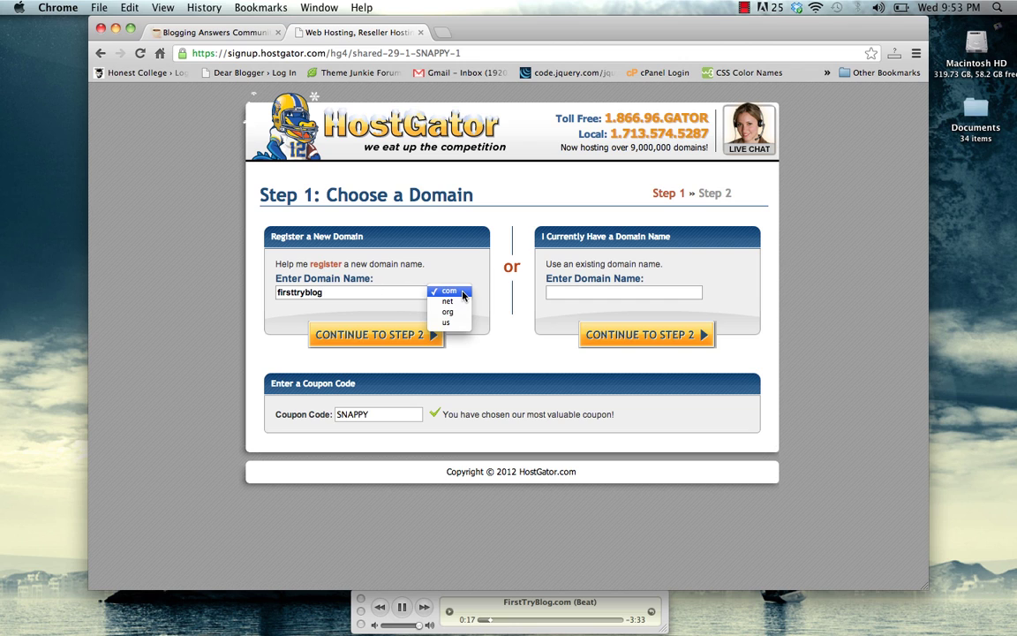
left_click(418, 303)
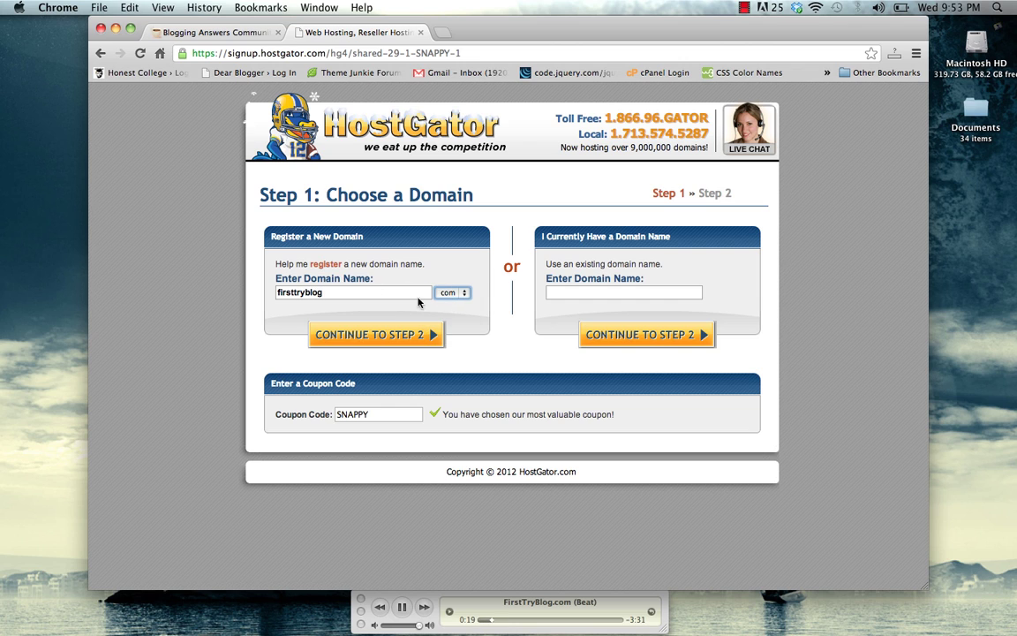
double_click(375, 416)
type("DearBlogger")
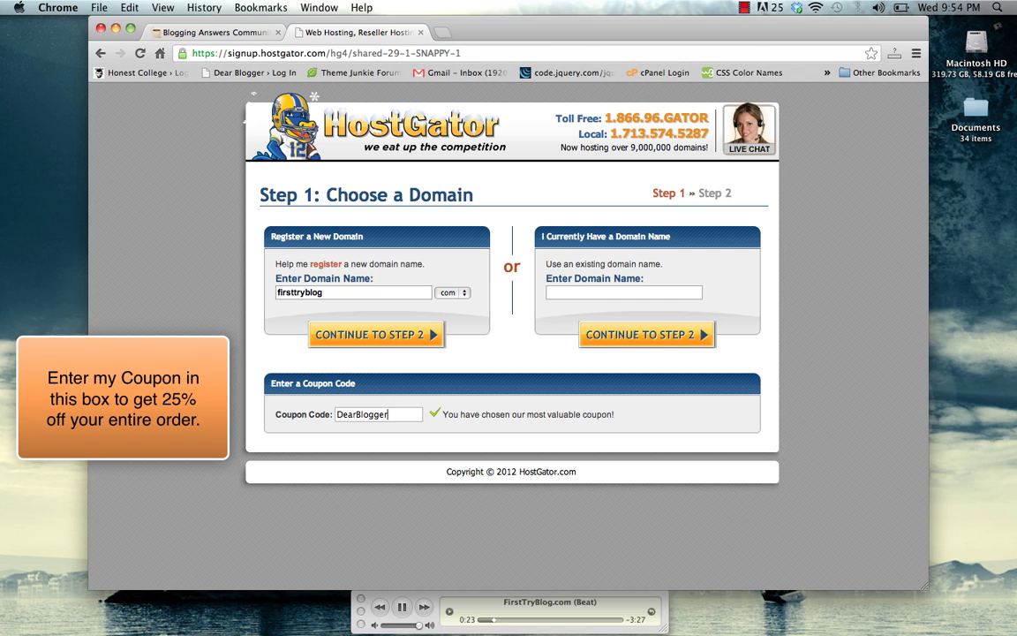
type("25")
left_click(382, 334)
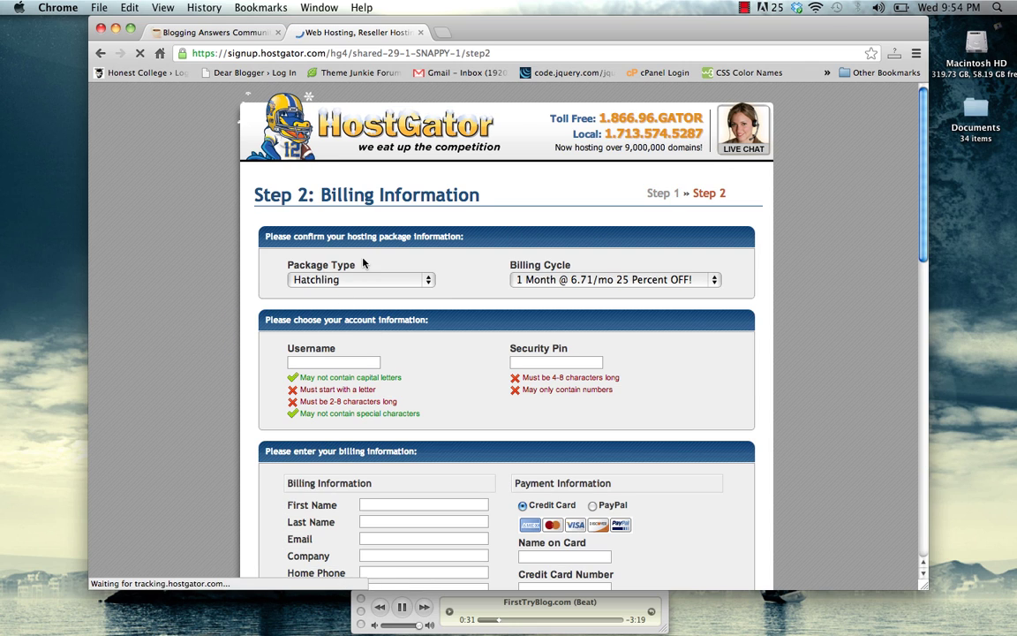
- Enter the account username, security PIN and billing details, and accept the terms for a $22.16 total
left_click(333, 361)
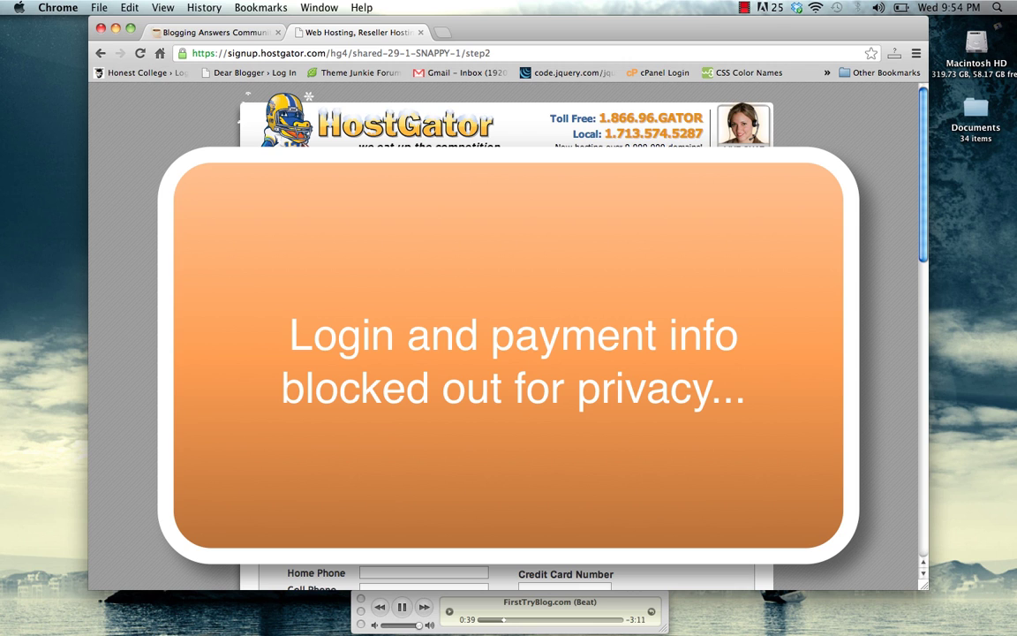
scroll(508, 353, "down", 15)
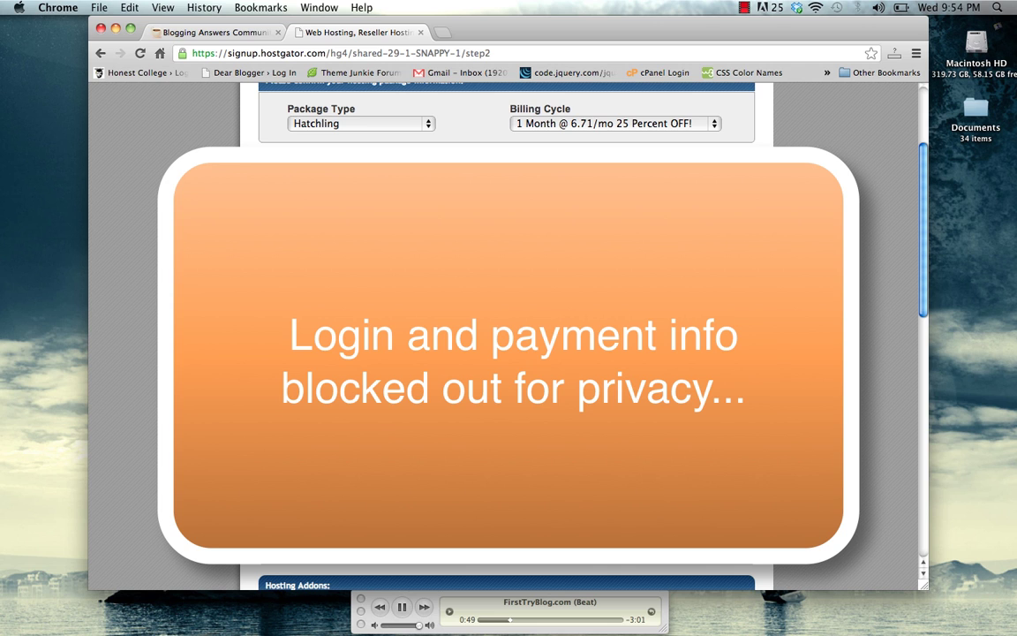
scroll(507, 354, "down", 8)
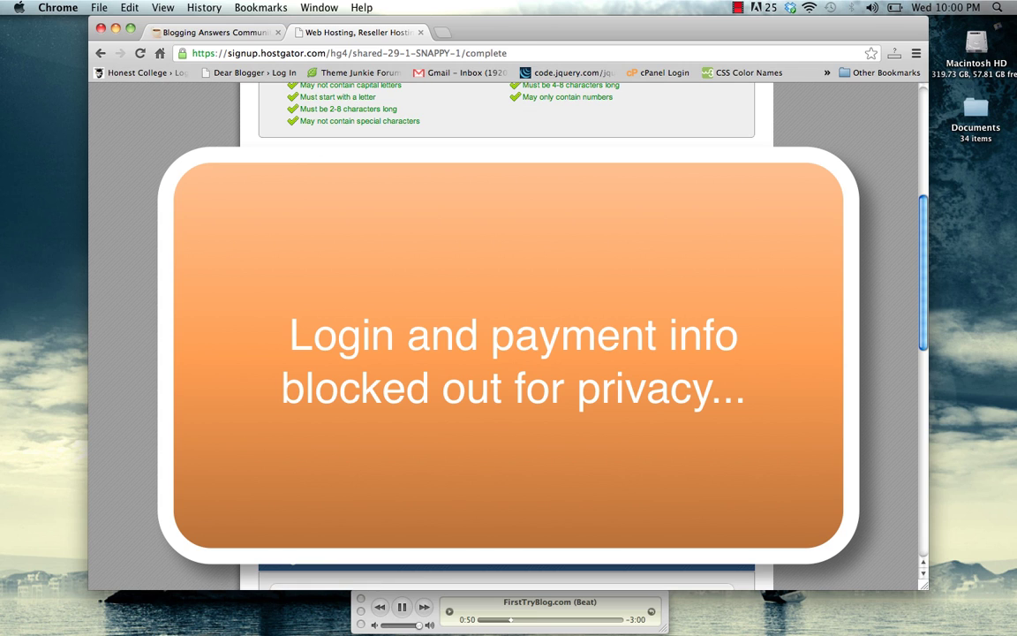
key("F8")
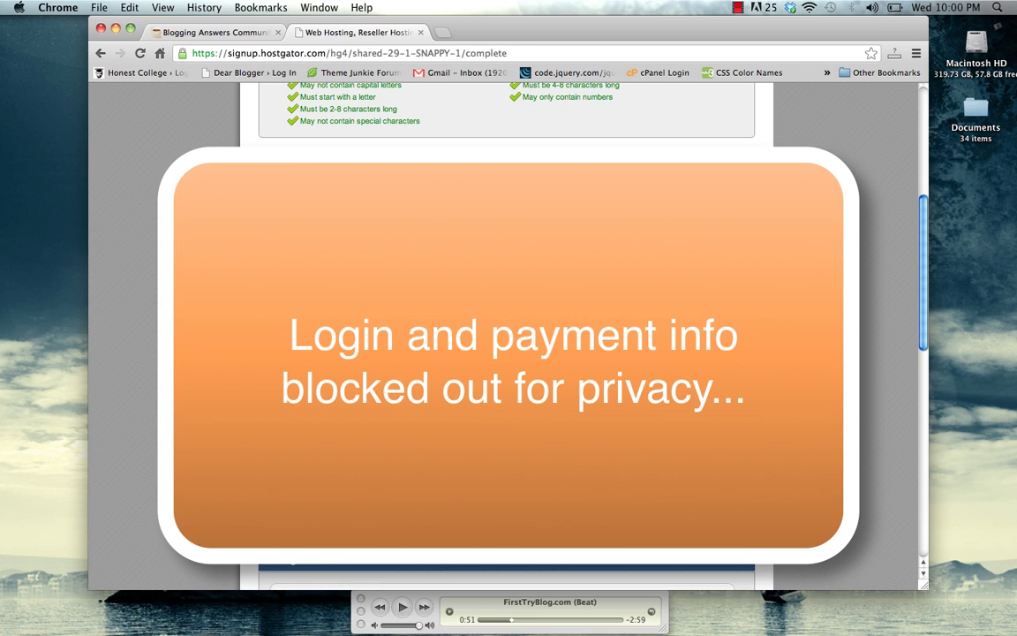
left_click(737, 7)
left_click(782, 37)
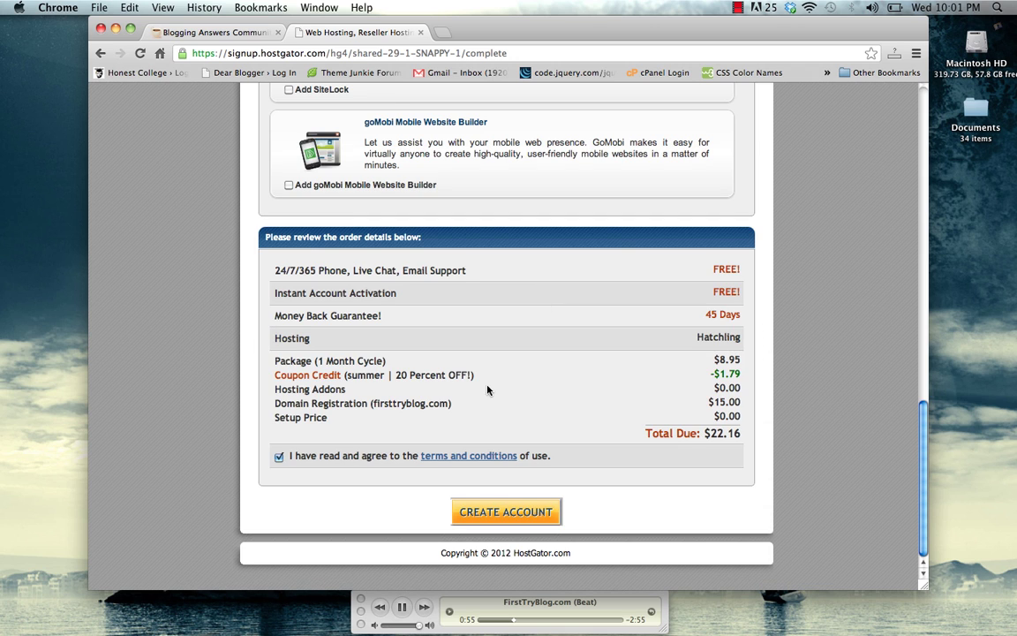
- Create the HostGator account, note the account-email line, and load Gmail in a new tab
left_click(521, 512)
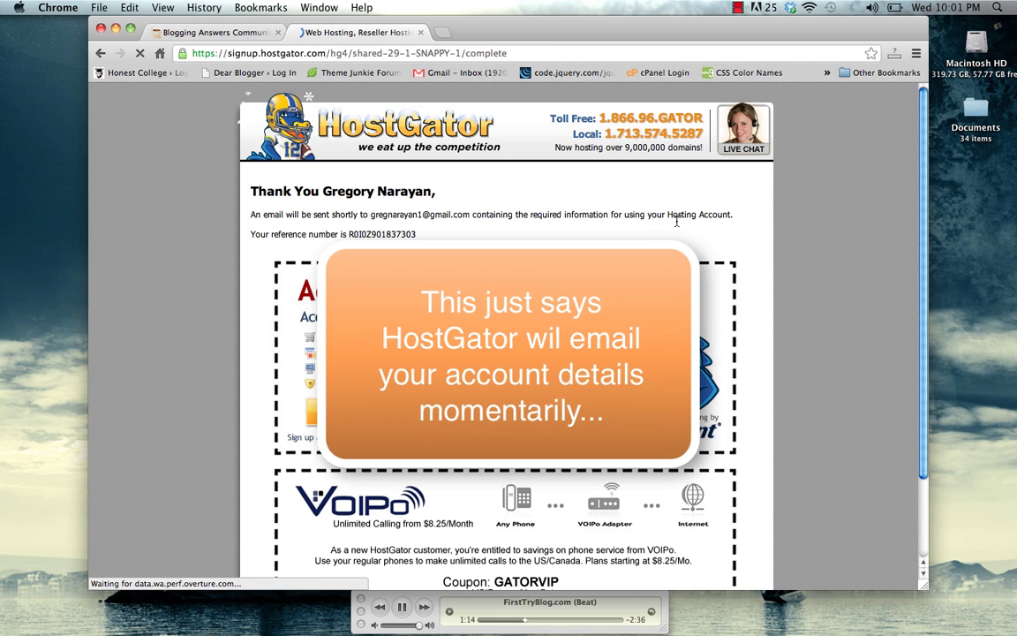
left_click_drag(830, 215, 232, 202)
left_click(376, 226)
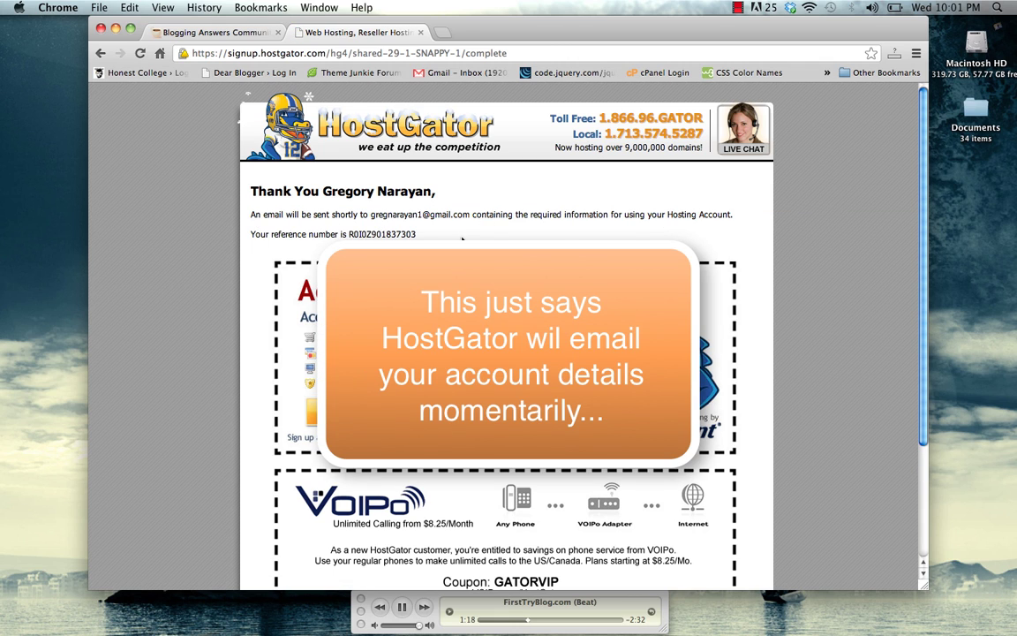
left_click(442, 32)
left_click(447, 74)
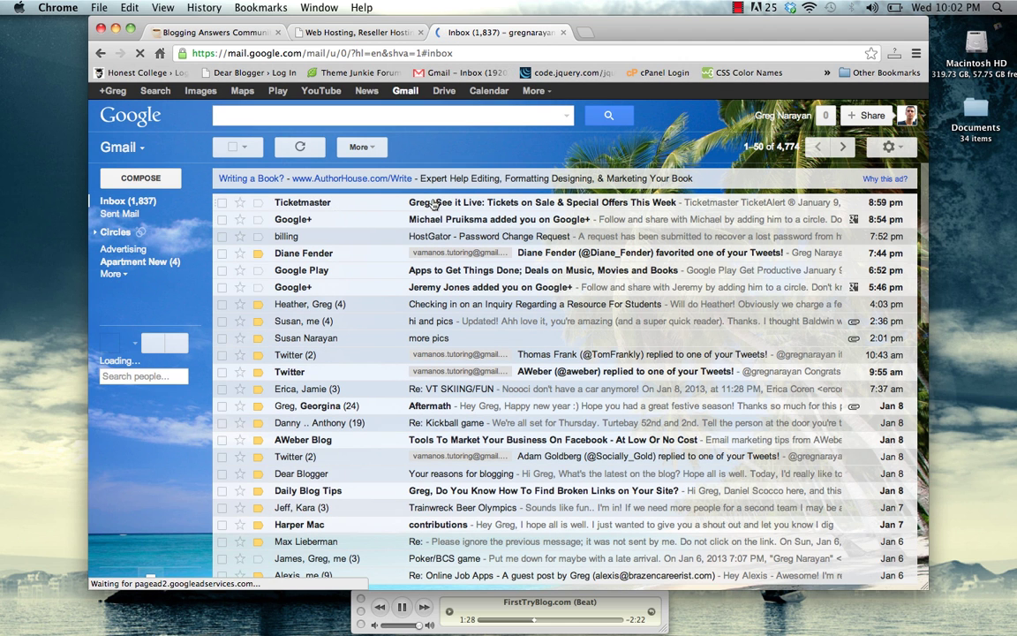
- Open the 'HostGator.com :: Your Account Info' email, select the cPanel password, and follow the control panel link
left_click(317, 157)
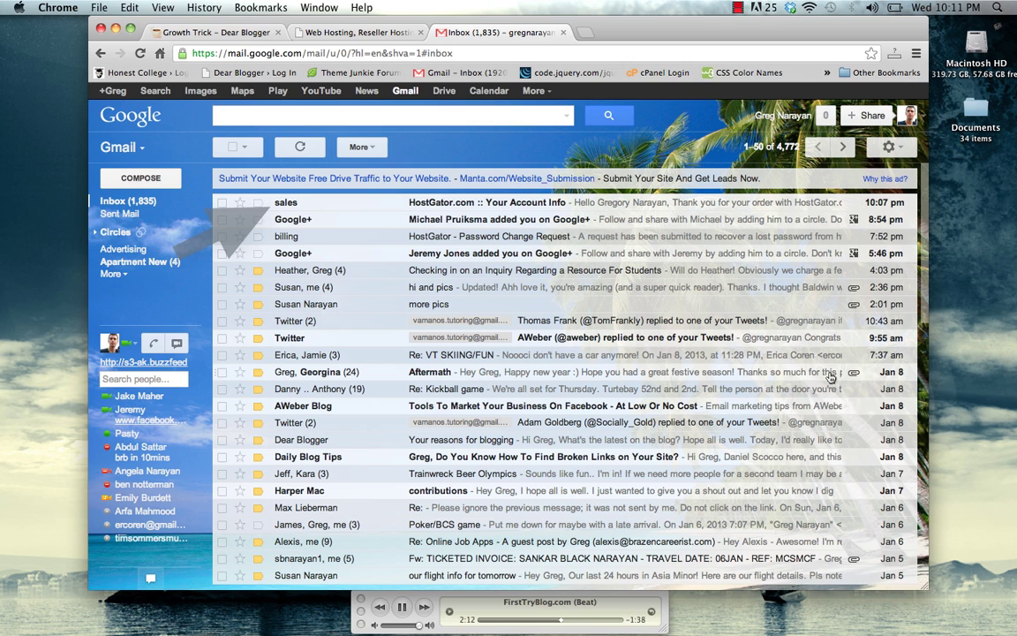
key("XF86AudioLowerVolume")
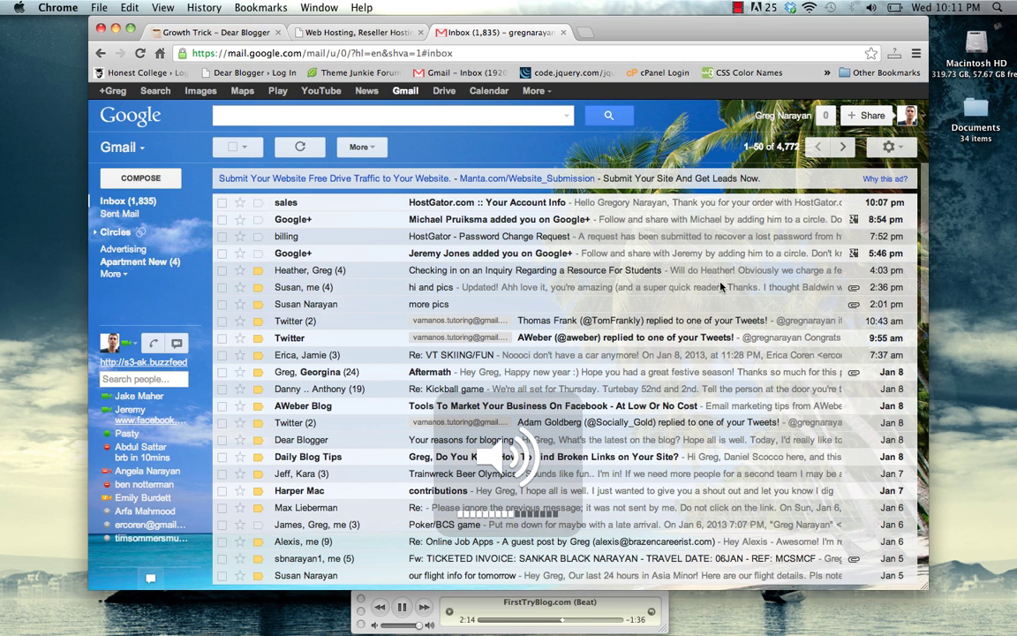
left_click(522, 203)
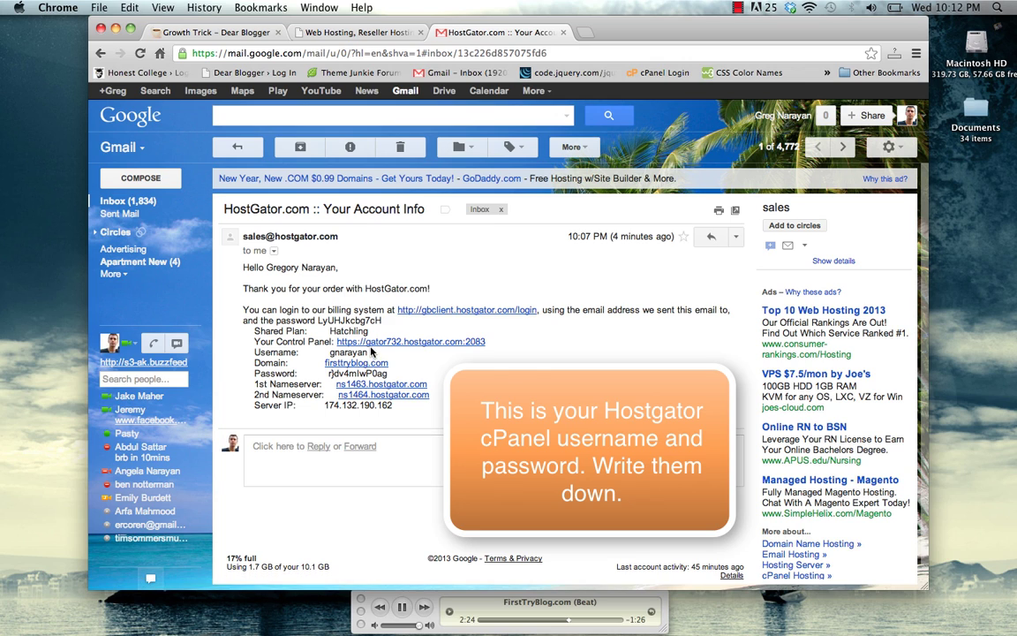
left_click_drag(391, 376, 339, 377)
left_click(410, 344)
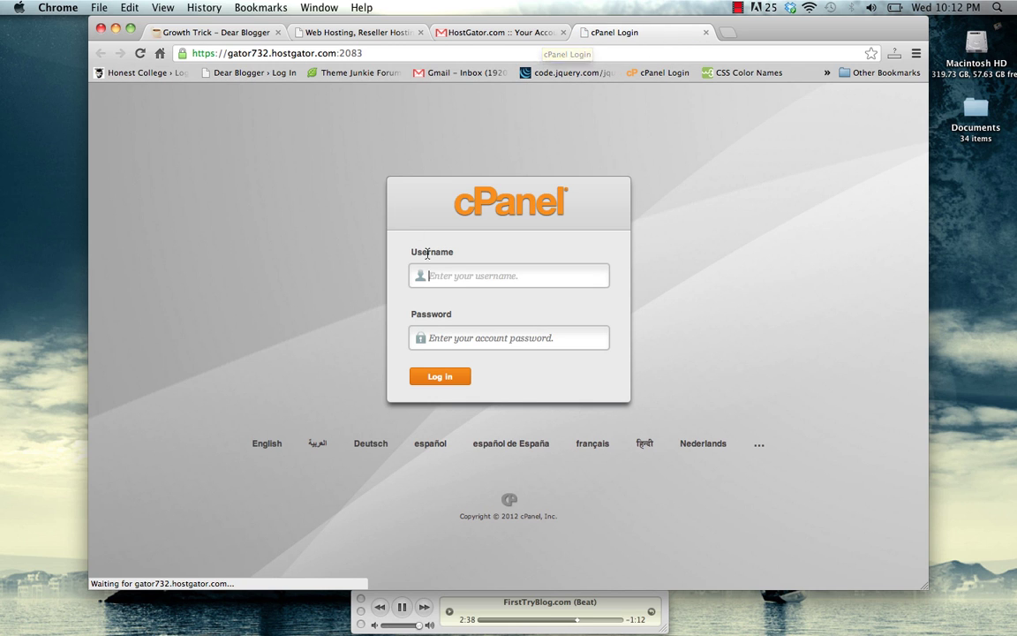
- Log in to cPanel with the hosting username and the password pasted from the email
left_click(463, 281)
type("gnarayan")
key("Tab")
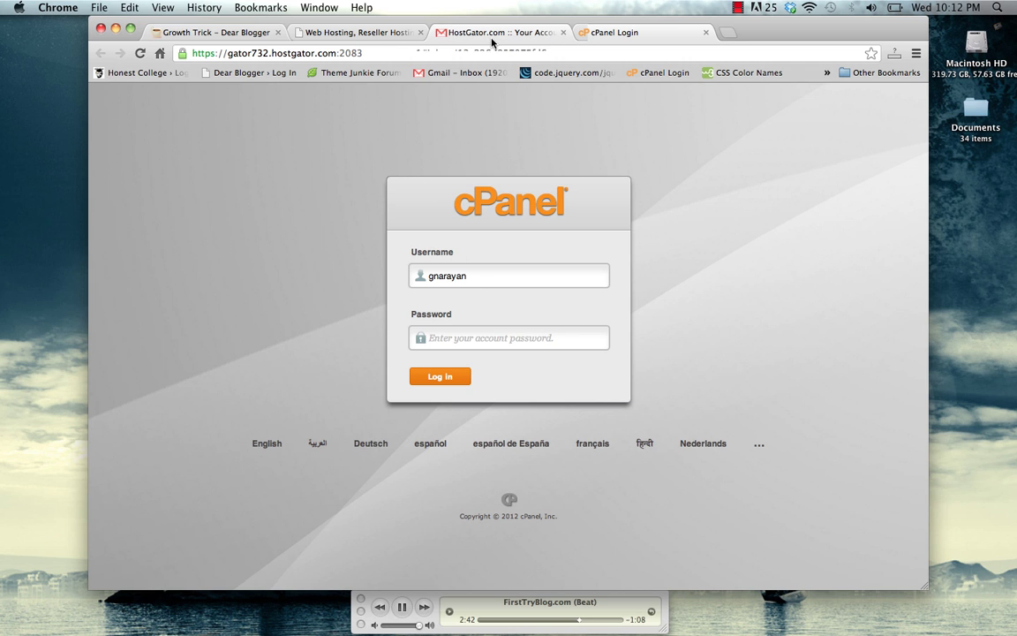
left_click(441, 33)
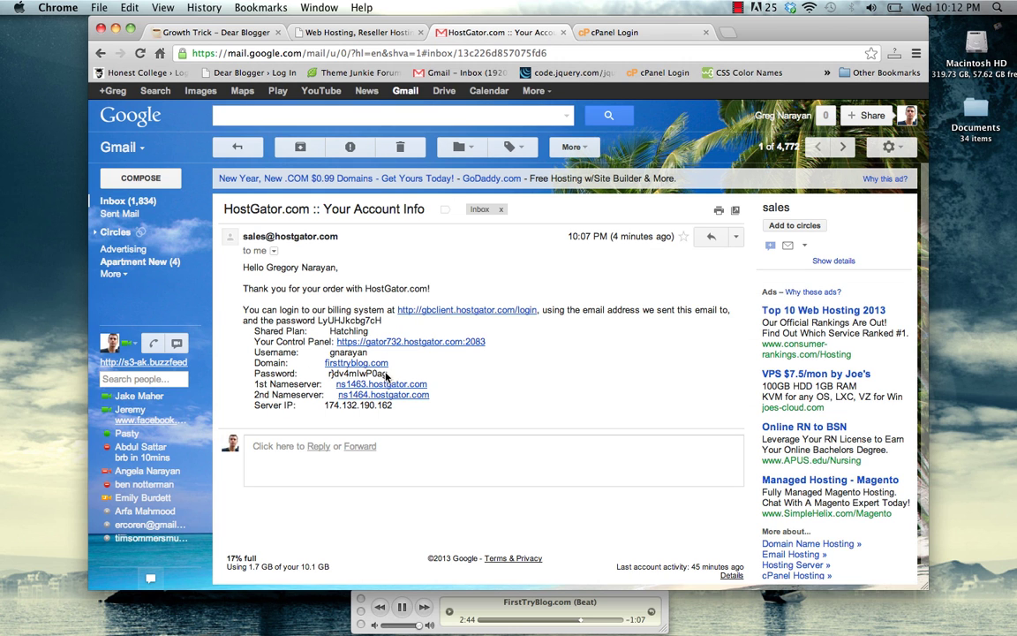
left_click(587, 32)
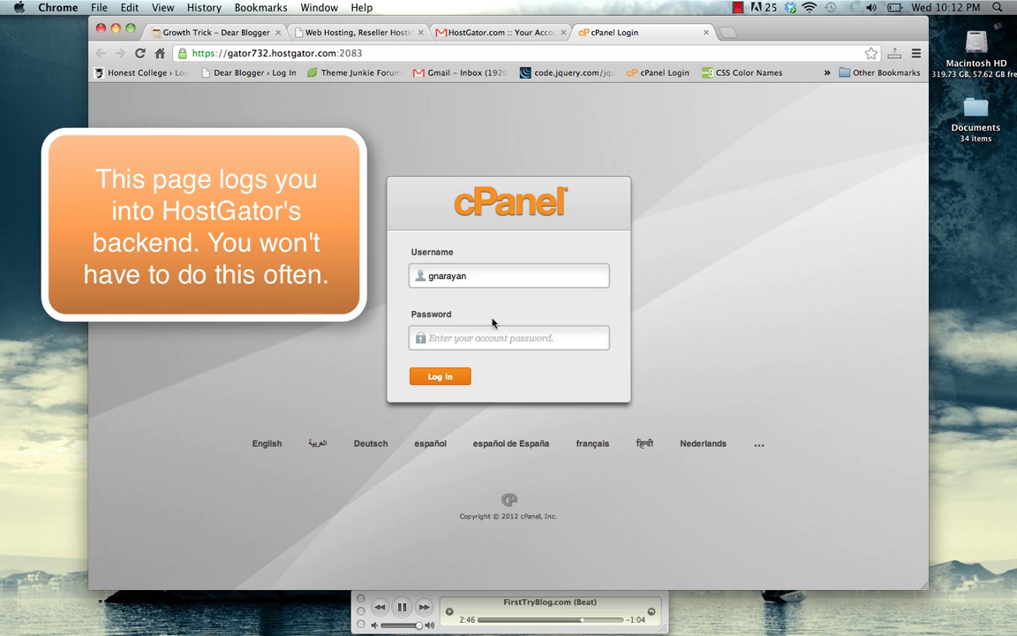
key("super+v")
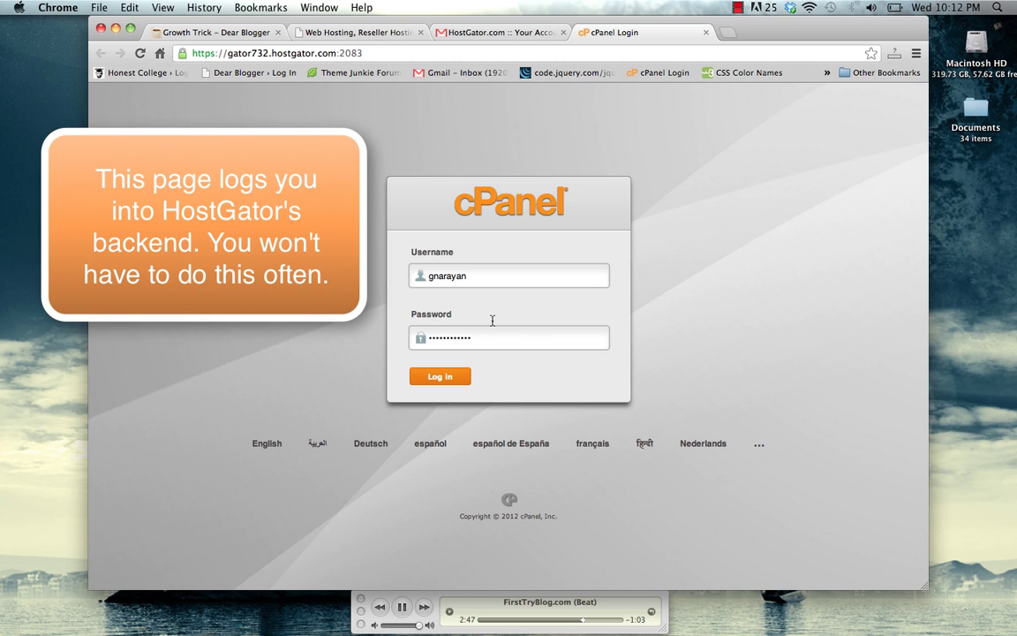
left_click(433, 380)
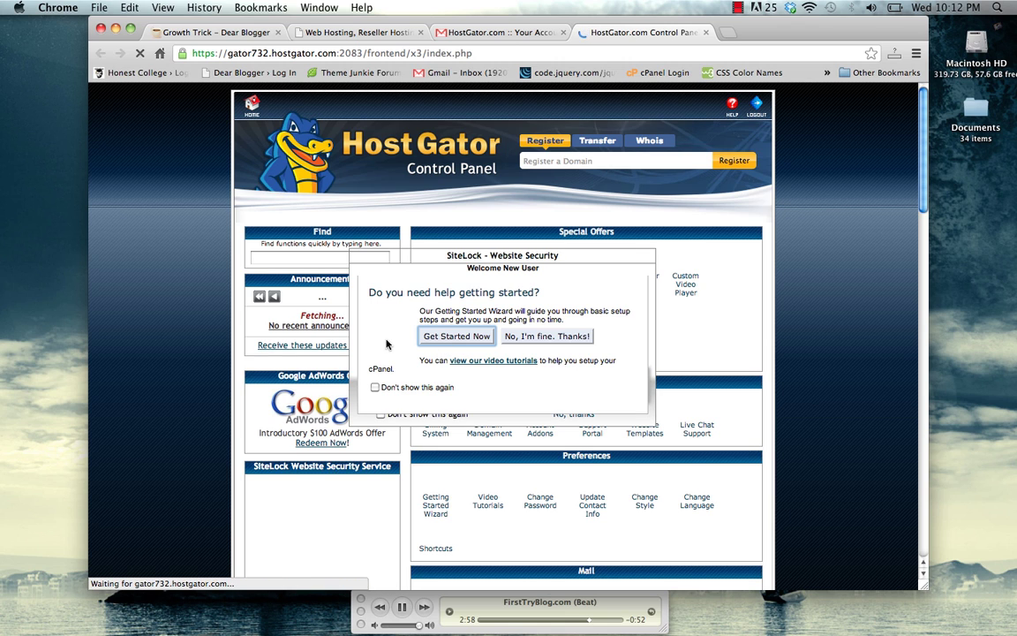
- Decline the Getting Started wizard permanently and close the SiteLock offer
left_click(374, 387)
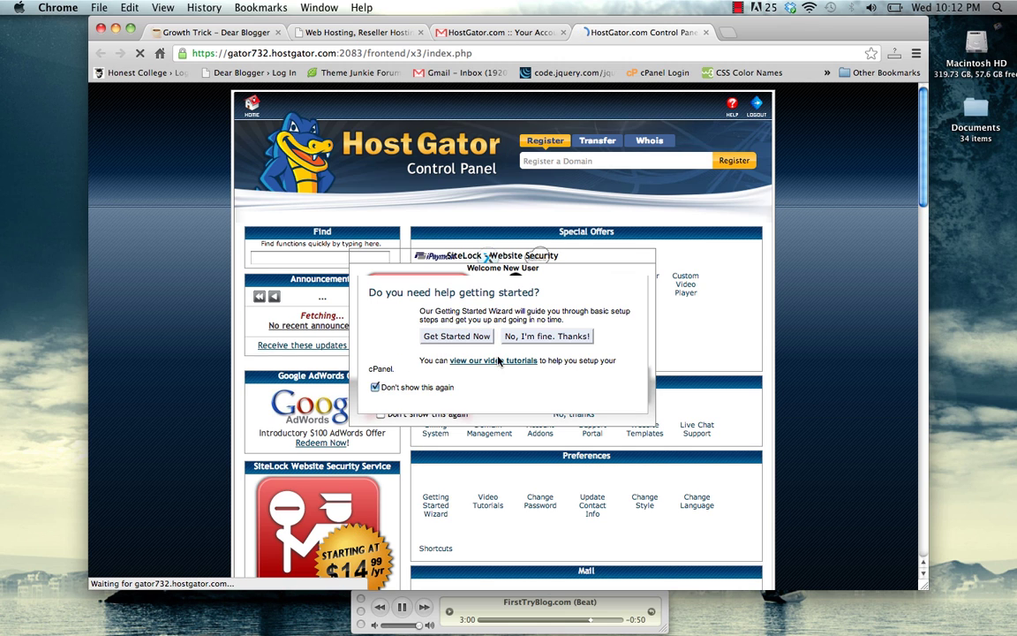
left_click(524, 336)
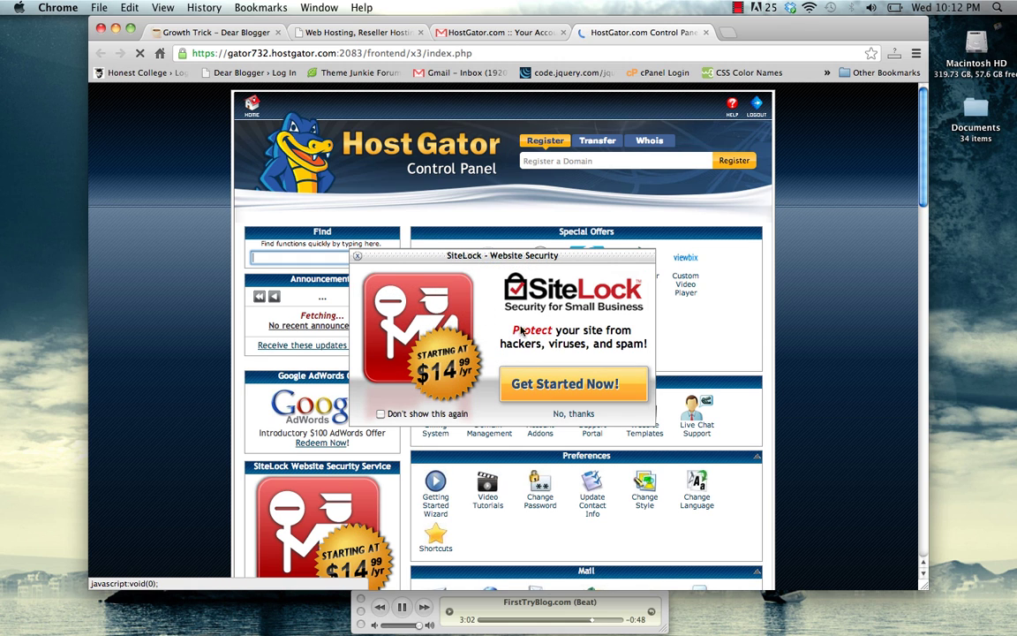
left_click(521, 332)
- Scroll to Software/Services and launch Fantastico De Luxe
scroll(548, 326, "down", 1)
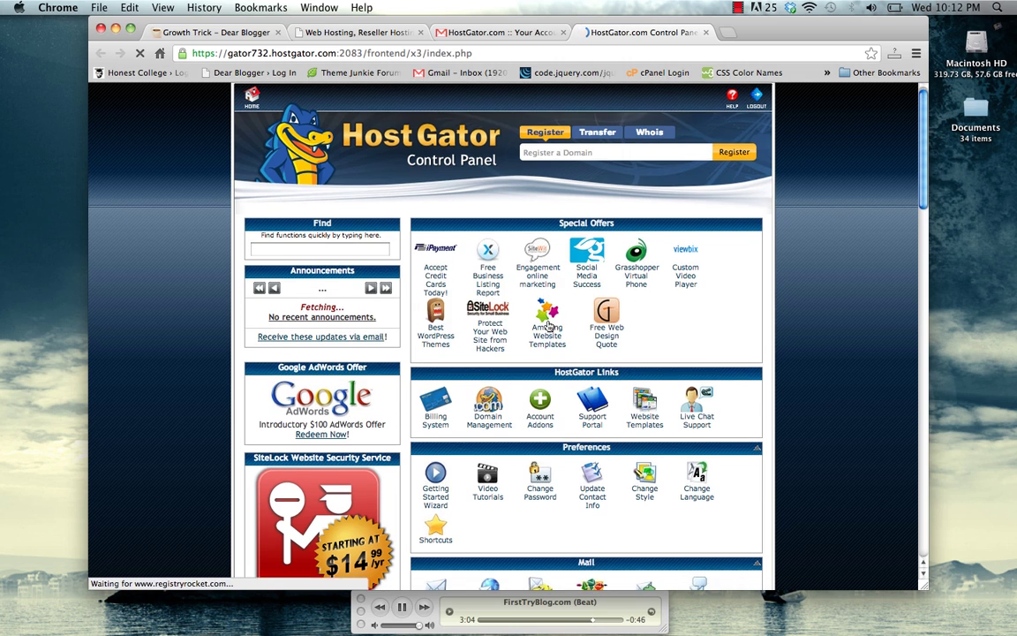
scroll(549, 326, "down", 5)
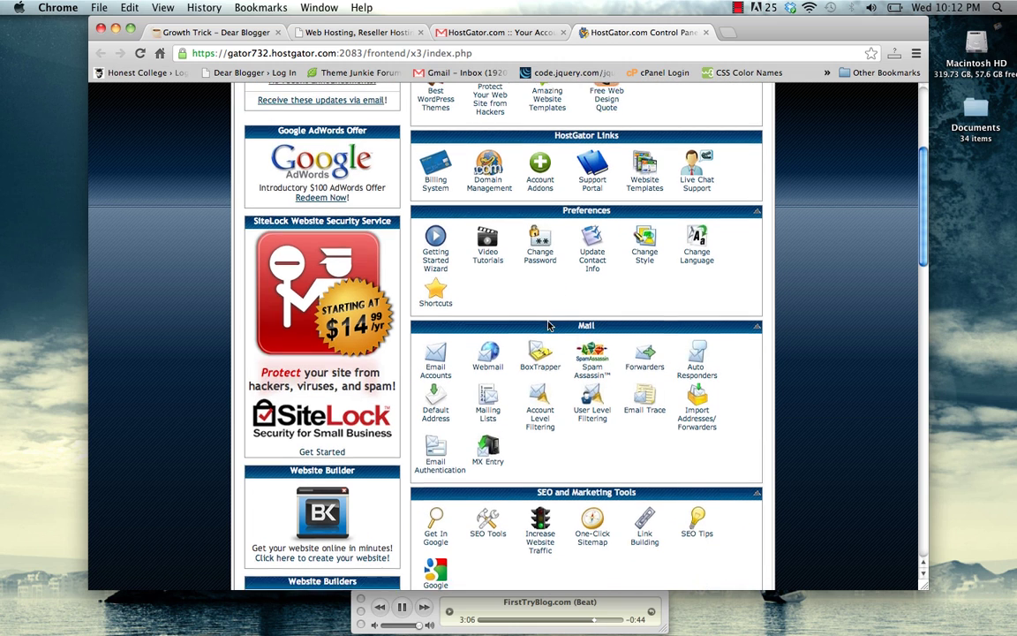
scroll(549, 326, "down", 12)
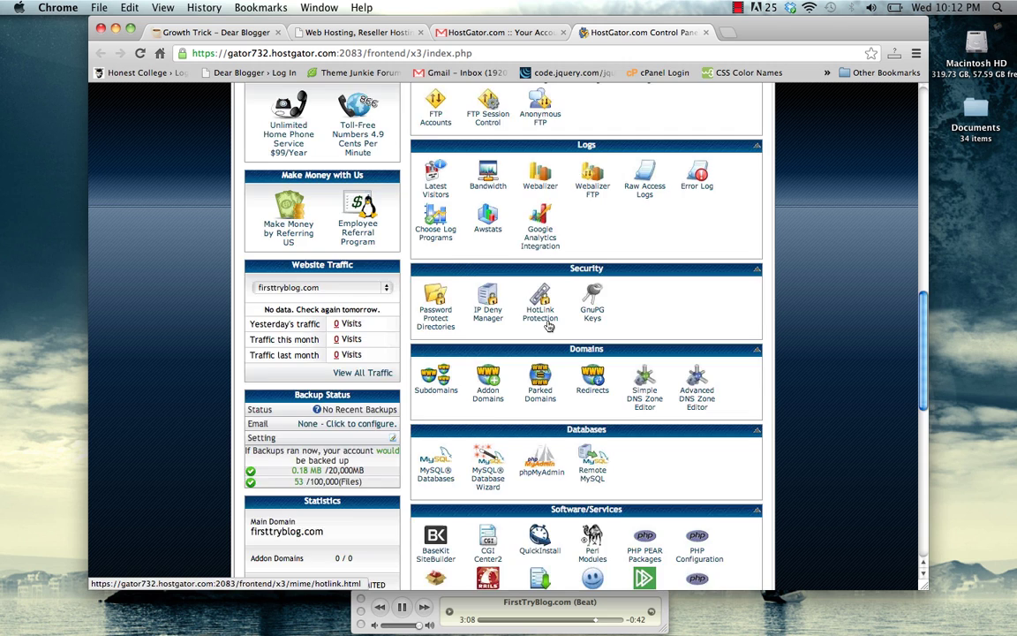
scroll(549, 326, "down", 7)
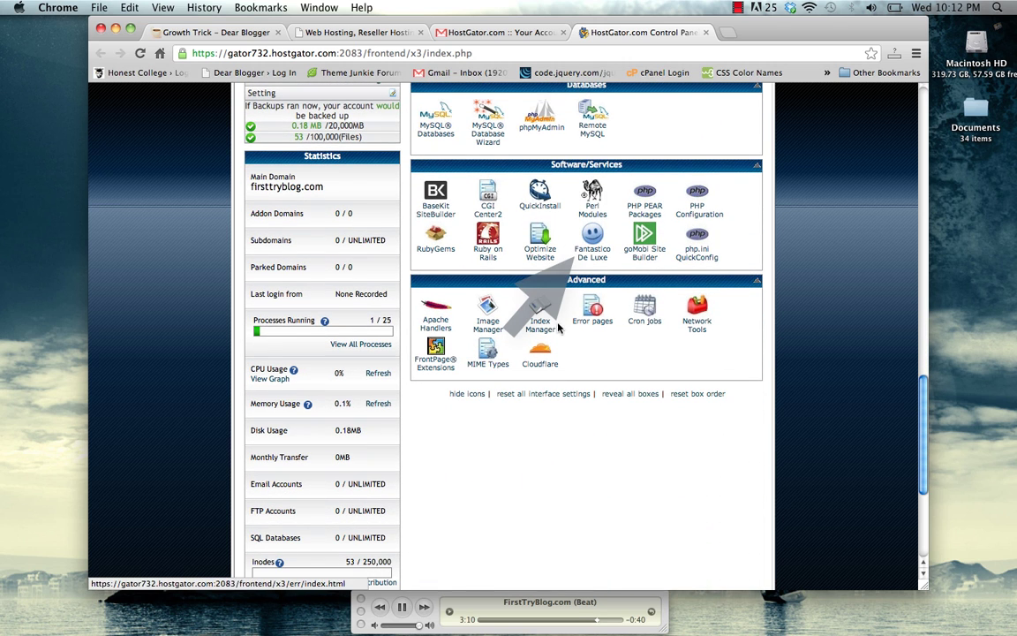
left_click(591, 245)
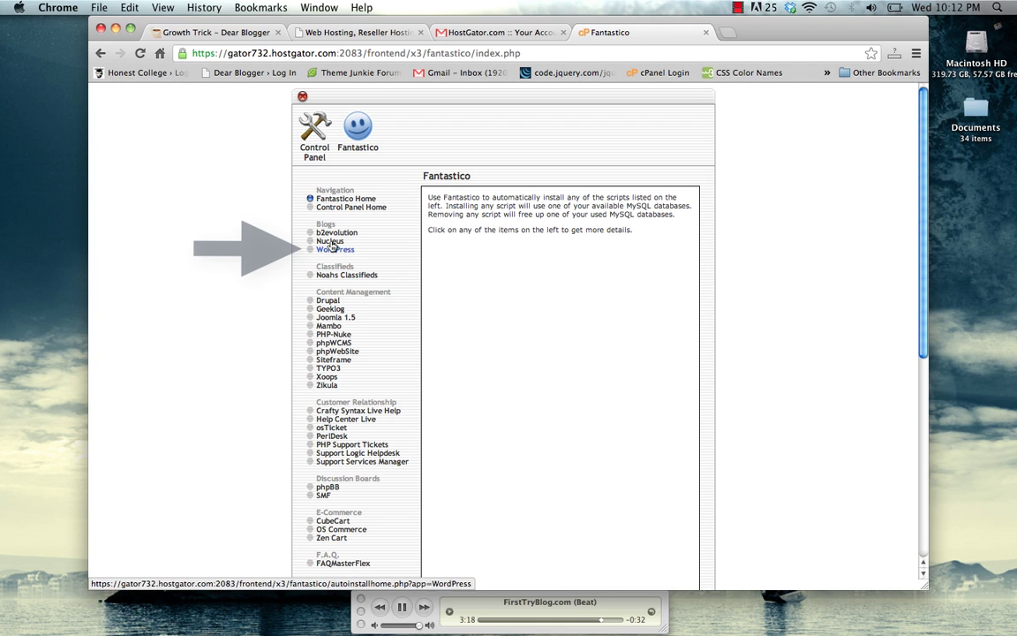
- Open the WordPress entry under Blogs in Fantastico's list
left_click(333, 251)
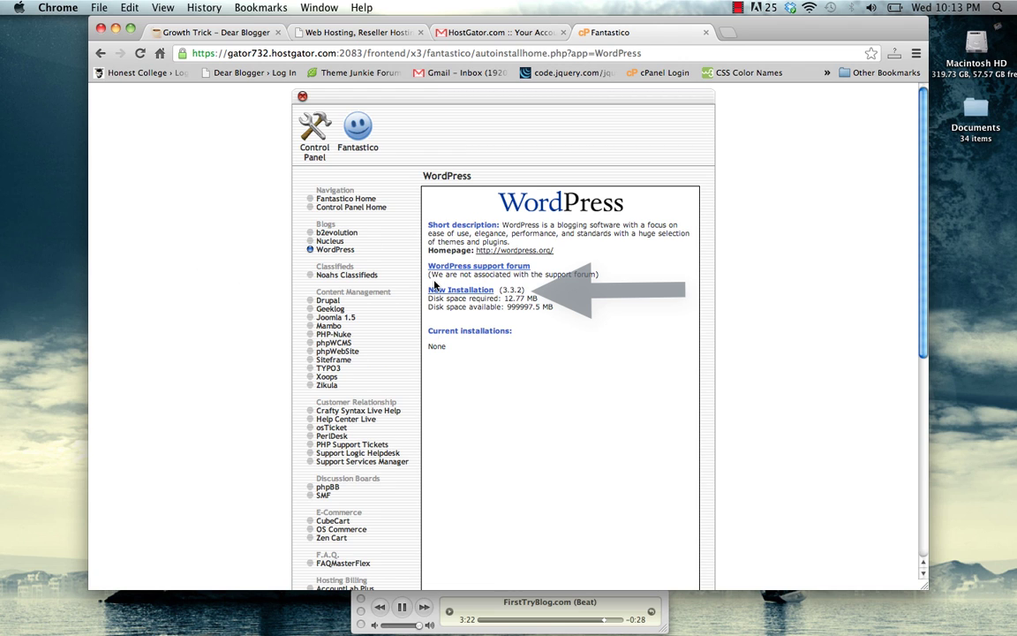
- Start a new WordPress install on firsttryblog.com with the admin username and password, and submit it
left_click(475, 290)
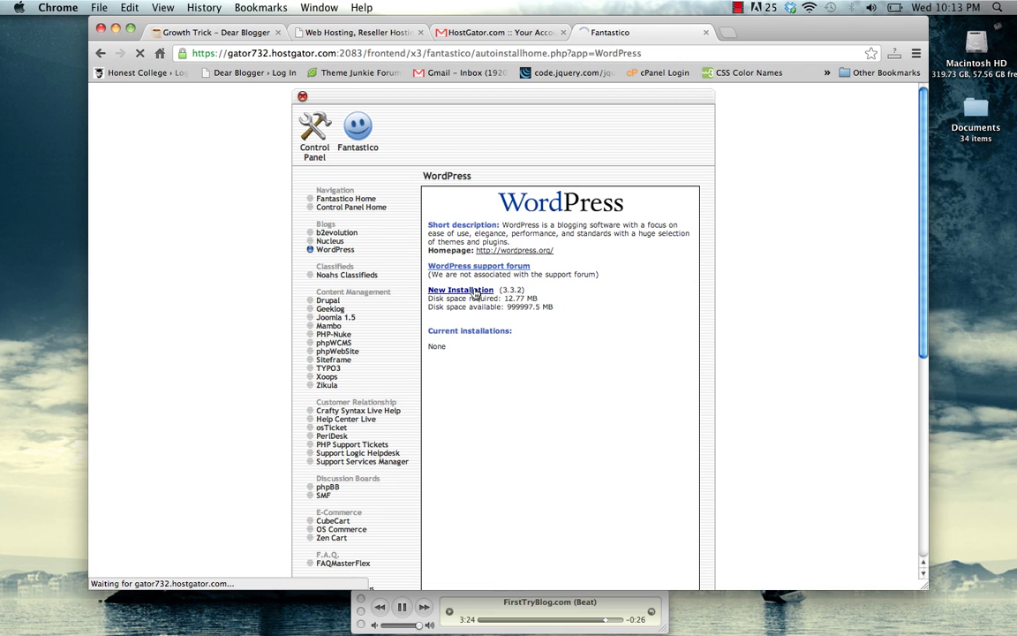
key("XF86AudioLowerVolume")
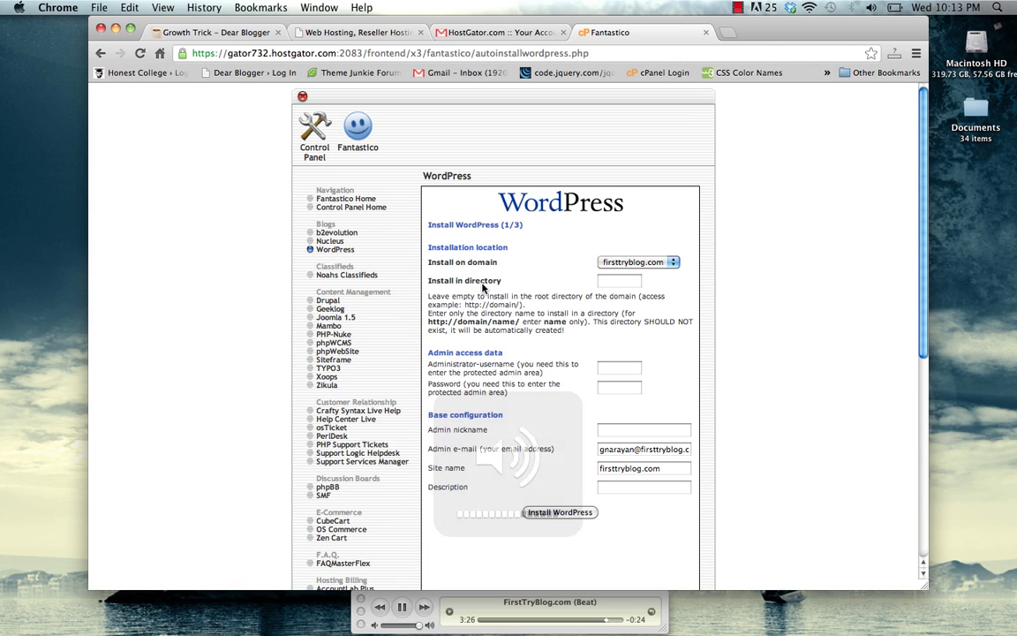
left_click(640, 263)
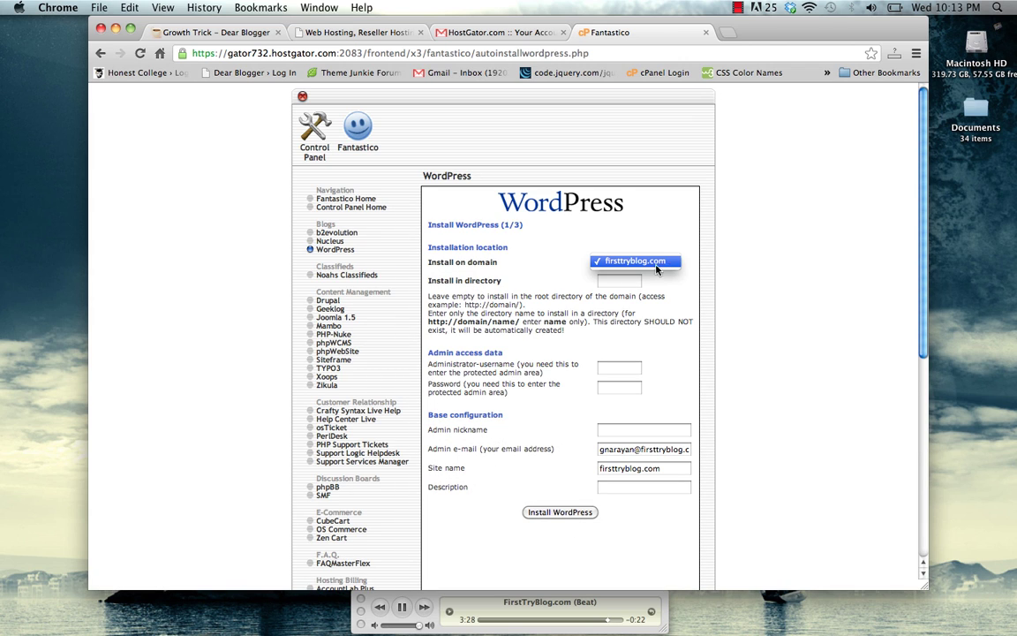
left_click(656, 265)
left_click(617, 371)
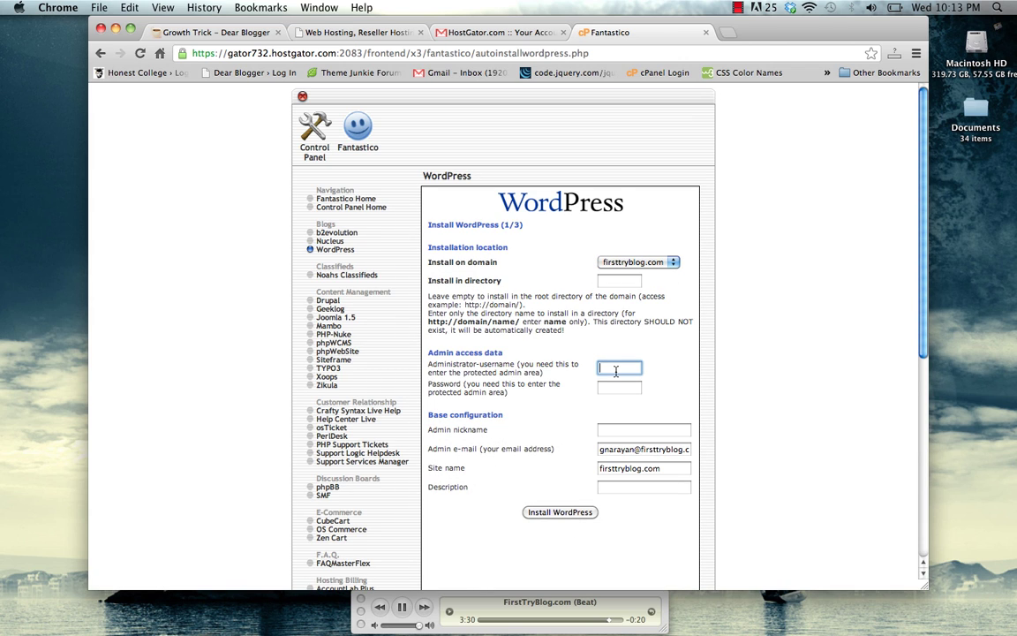
type("gnarayan")
key("Tab")
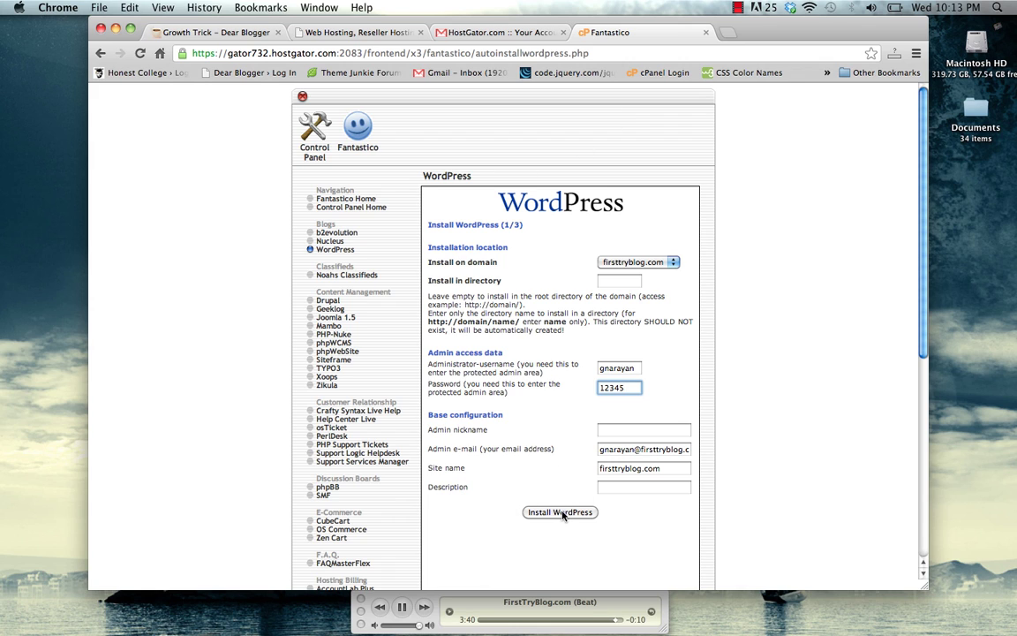
left_click(562, 514)
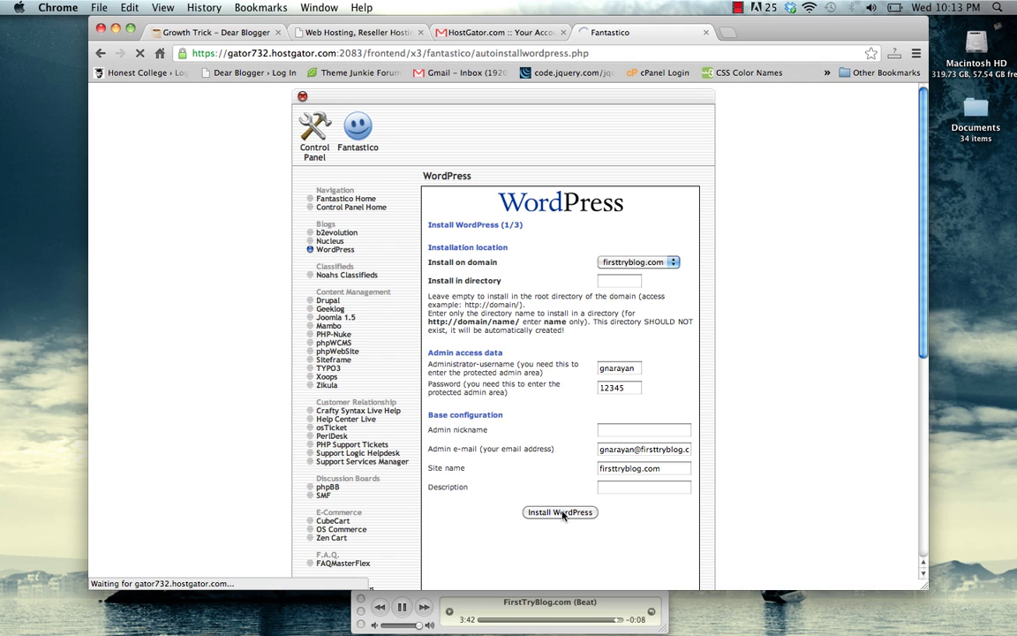
key("XF86AudioLowerVolume")
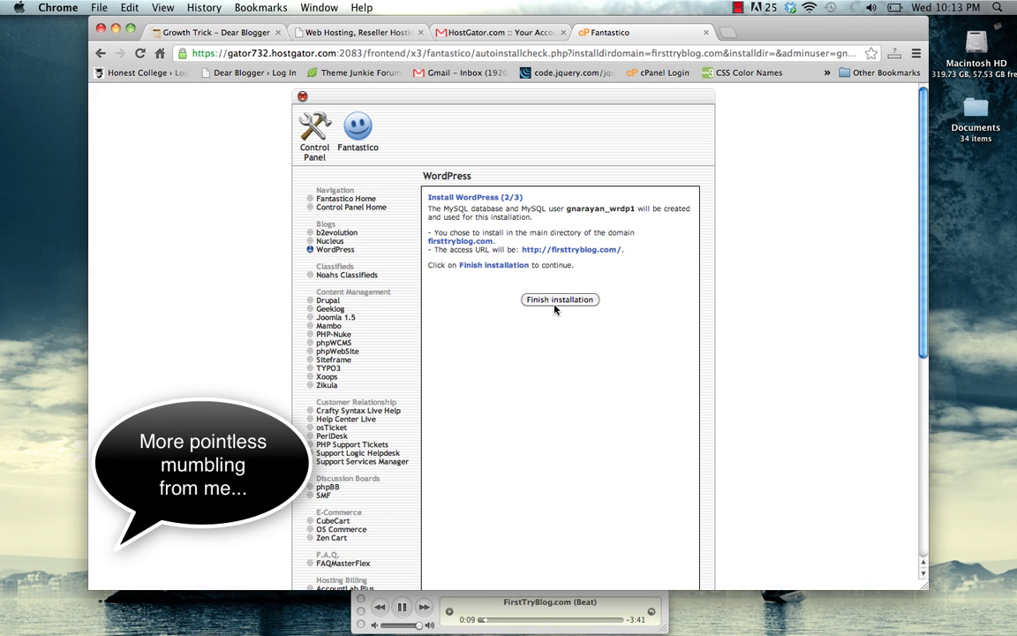
key("XF86AudioRaiseVolume")
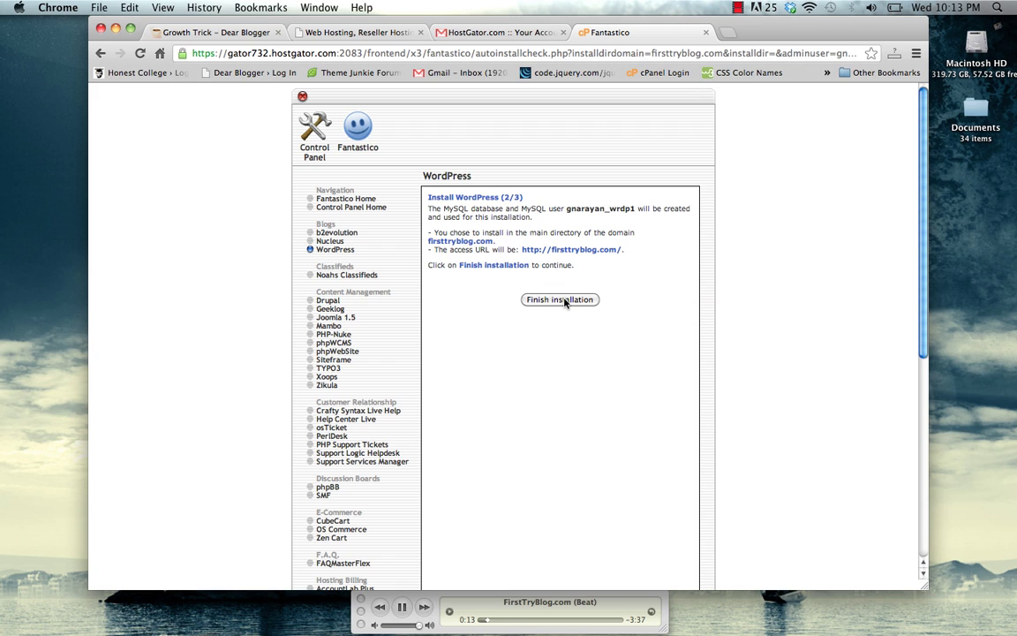
left_click(564, 301)
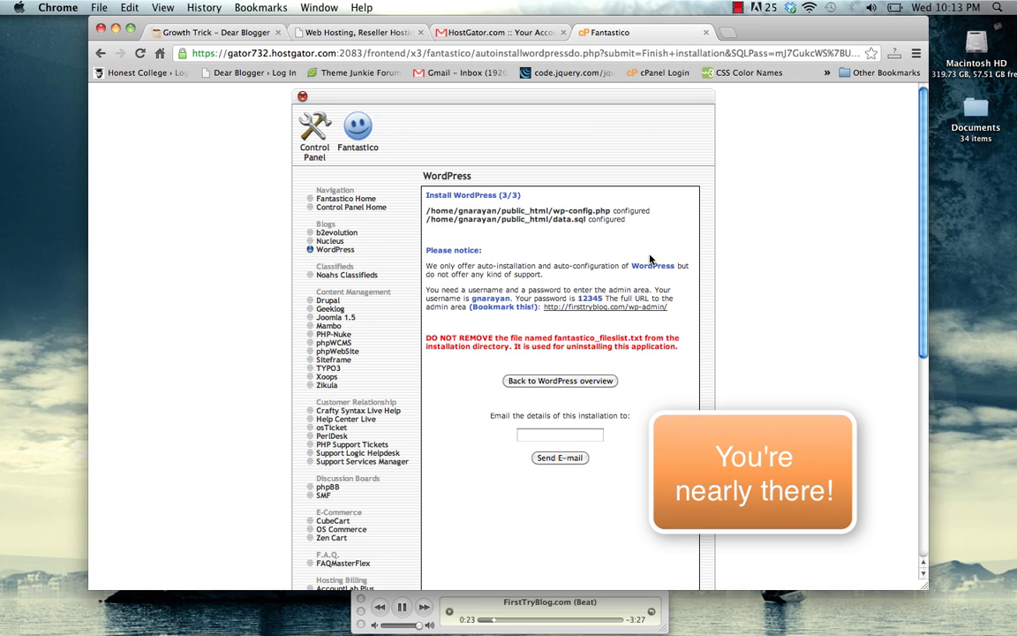
left_click_drag(675, 311, 543, 311)
key("super+c")
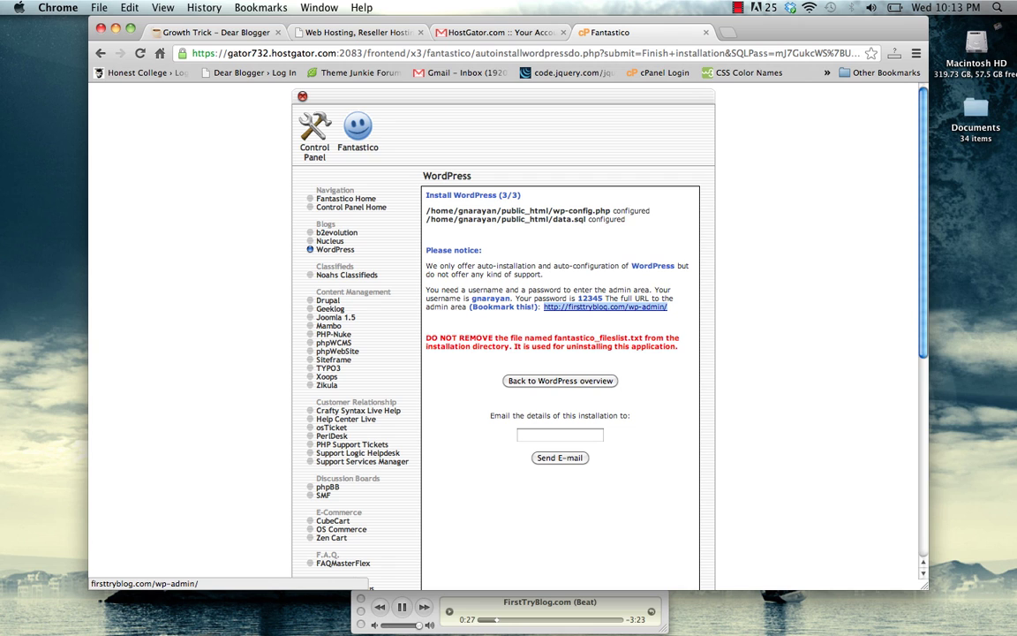
- Log in at the blog's wp-admin page with the admin username and password, Remember Me ticked
left_click(731, 36)
key("super+v")
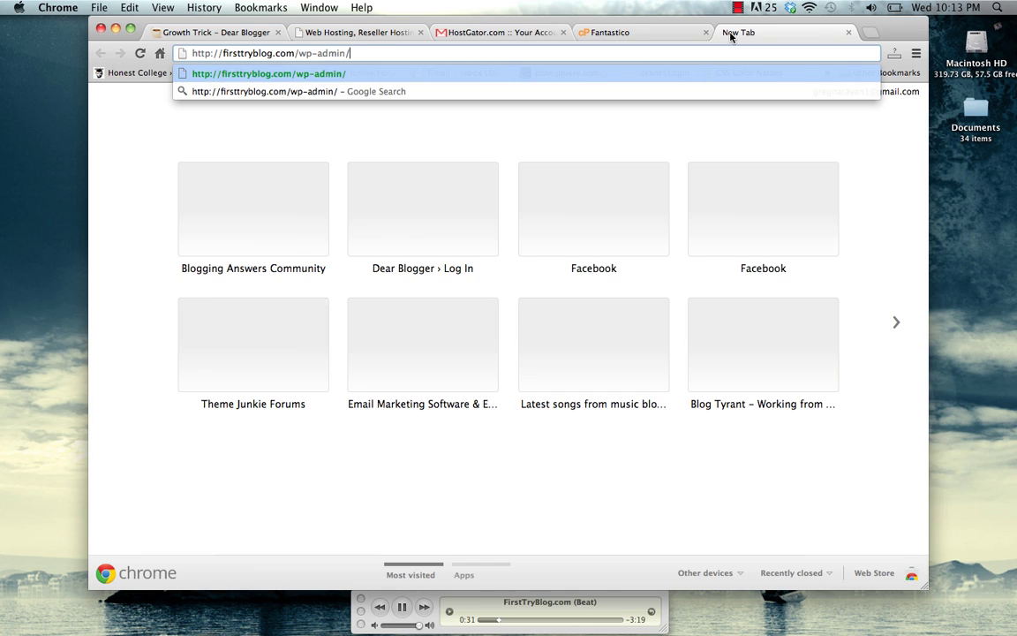
key("Return")
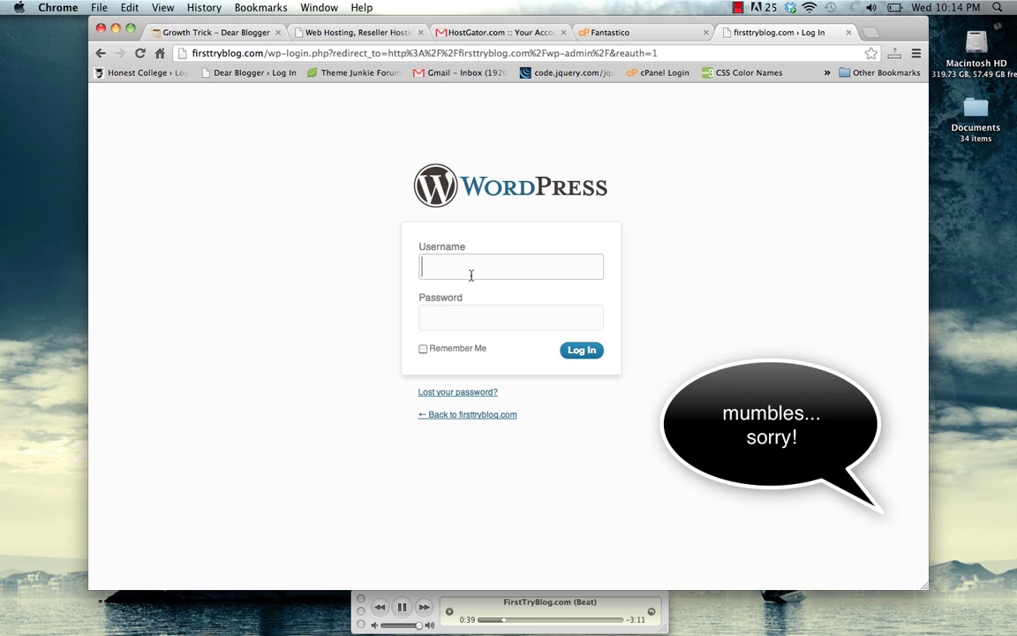
type("gnarayan")
key("Tab")
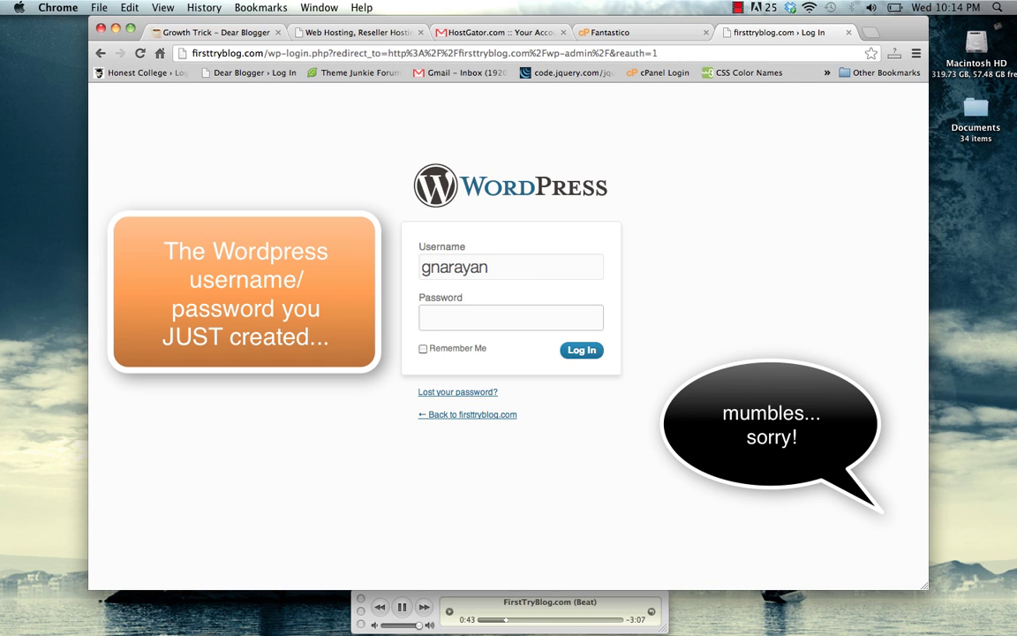
type("*****")
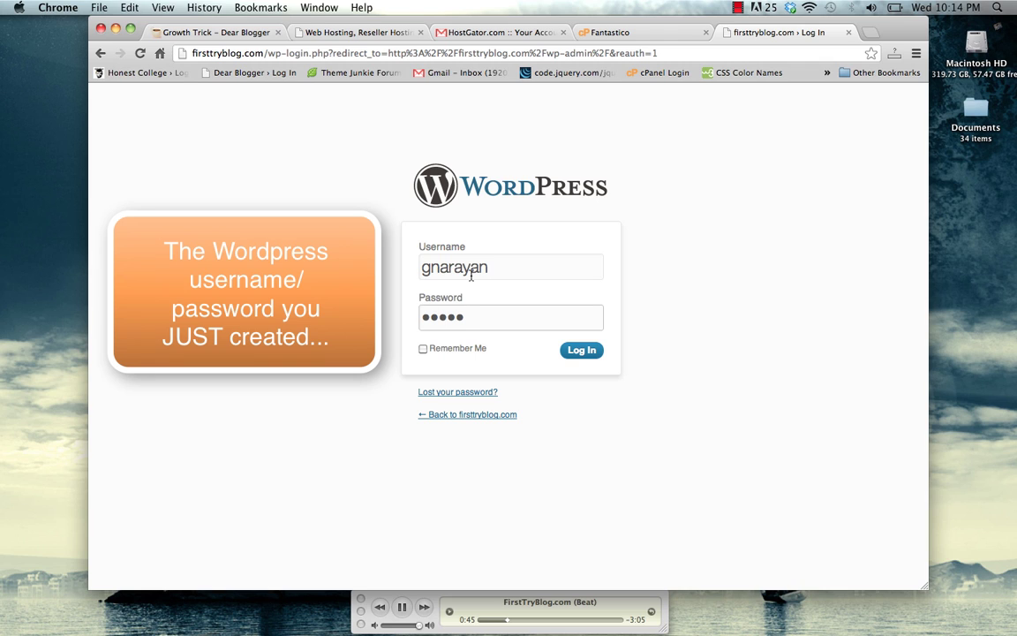
left_click(423, 350)
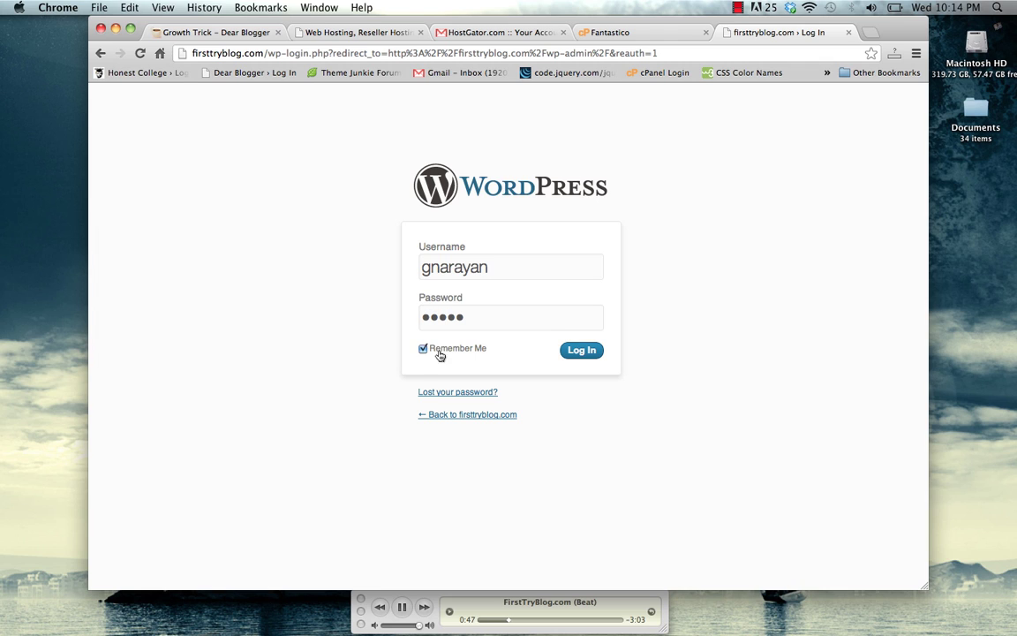
left_click(582, 350)
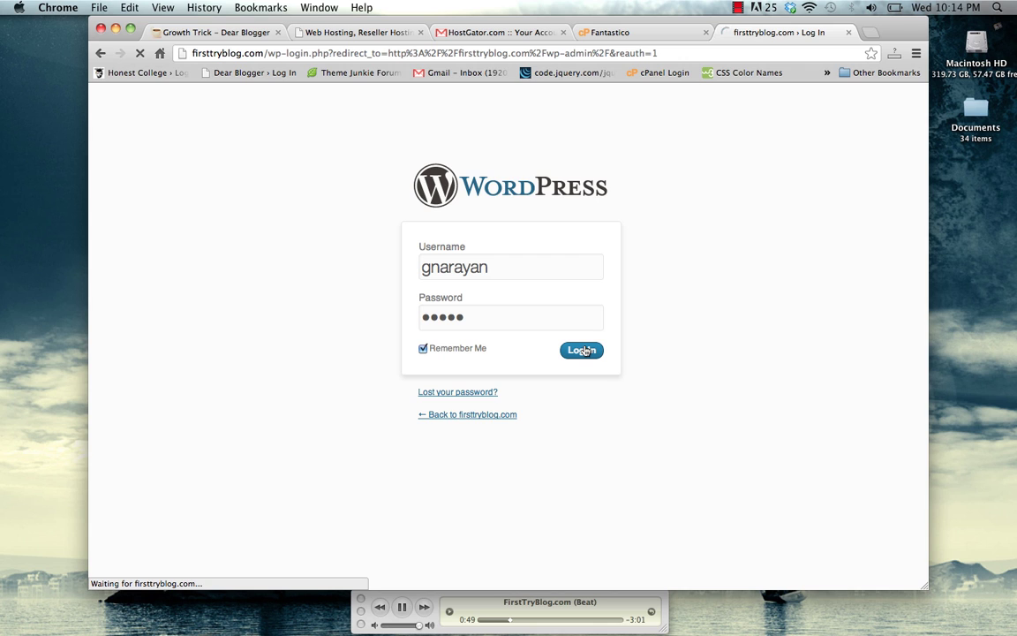
key("XF86AudioLowerVolume")
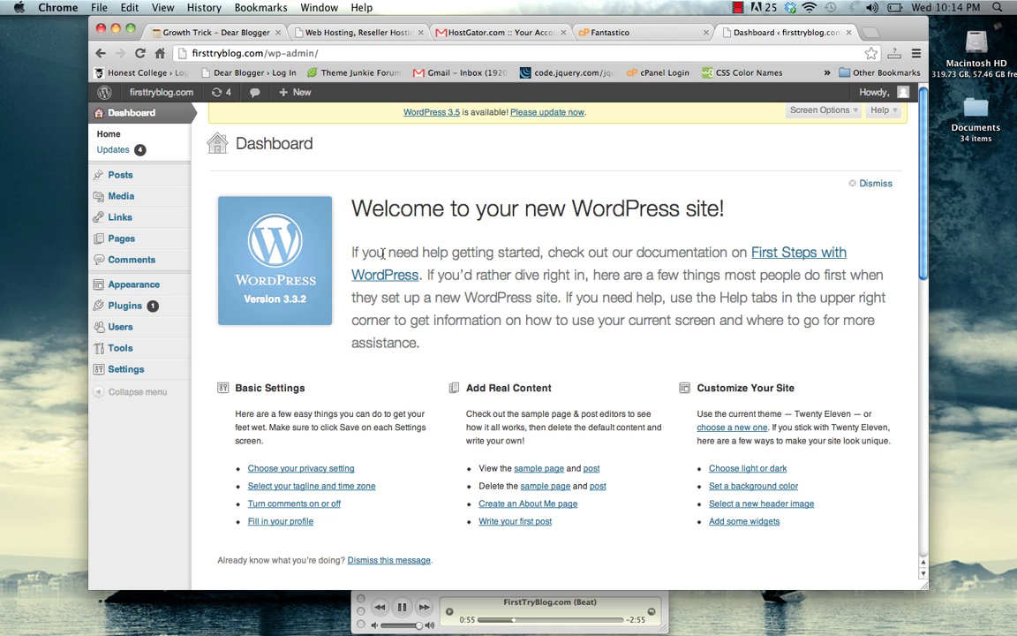
left_click(162, 99)
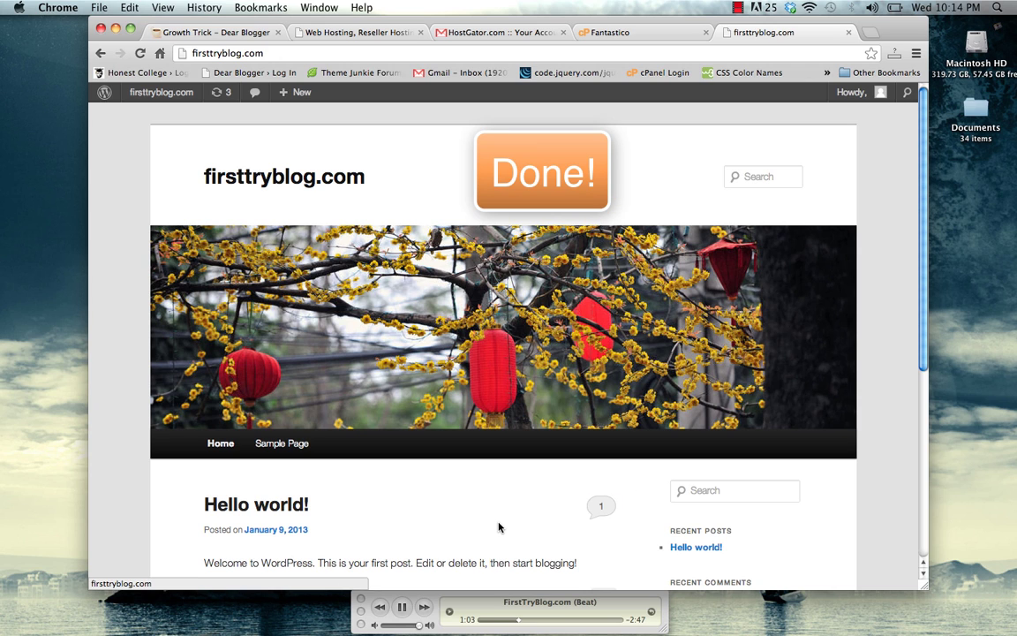
scroll(468, 467, "down", 4)
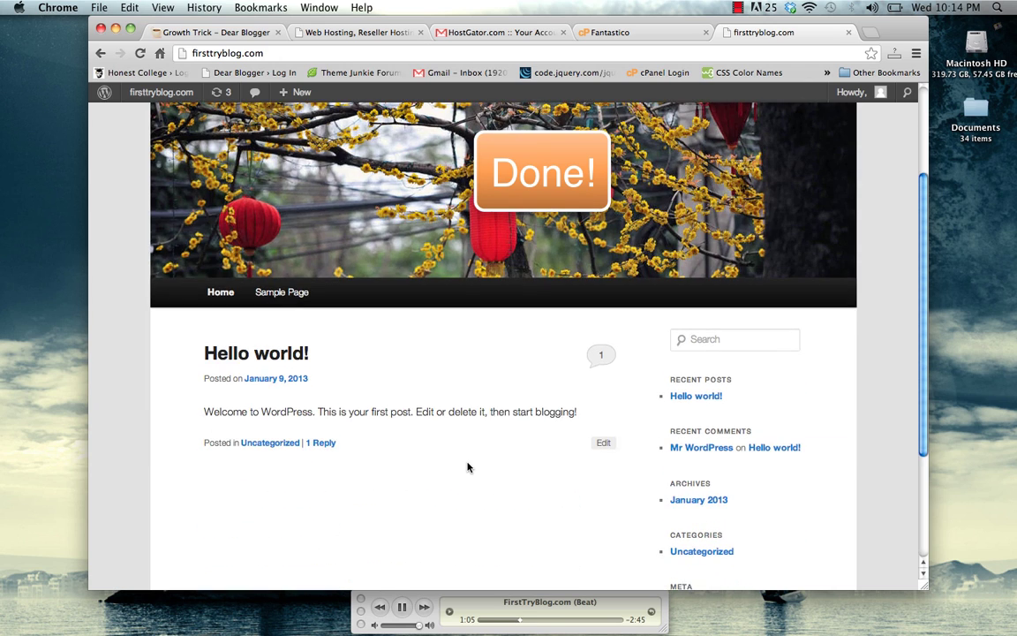
key("XF86AudioRaiseVolume")
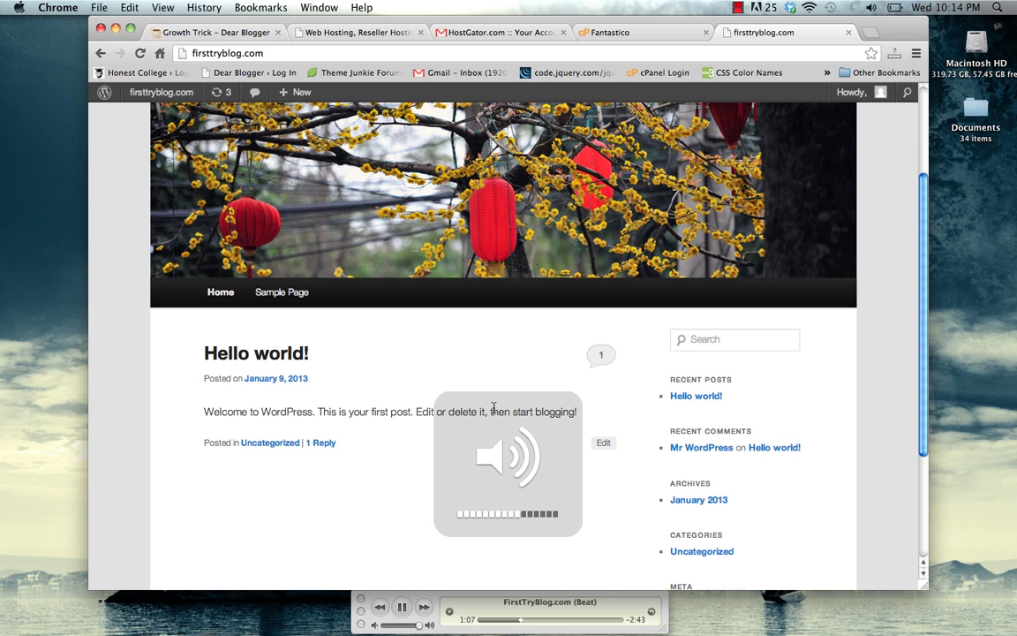
scroll(473, 444, "up", 4)
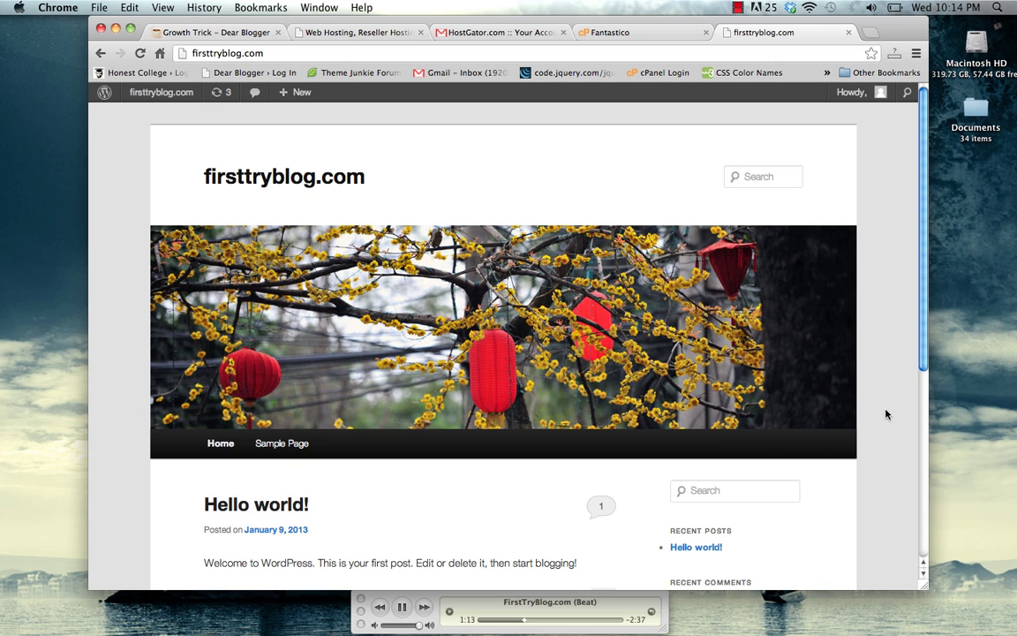
scroll(887, 414, "down", 5)
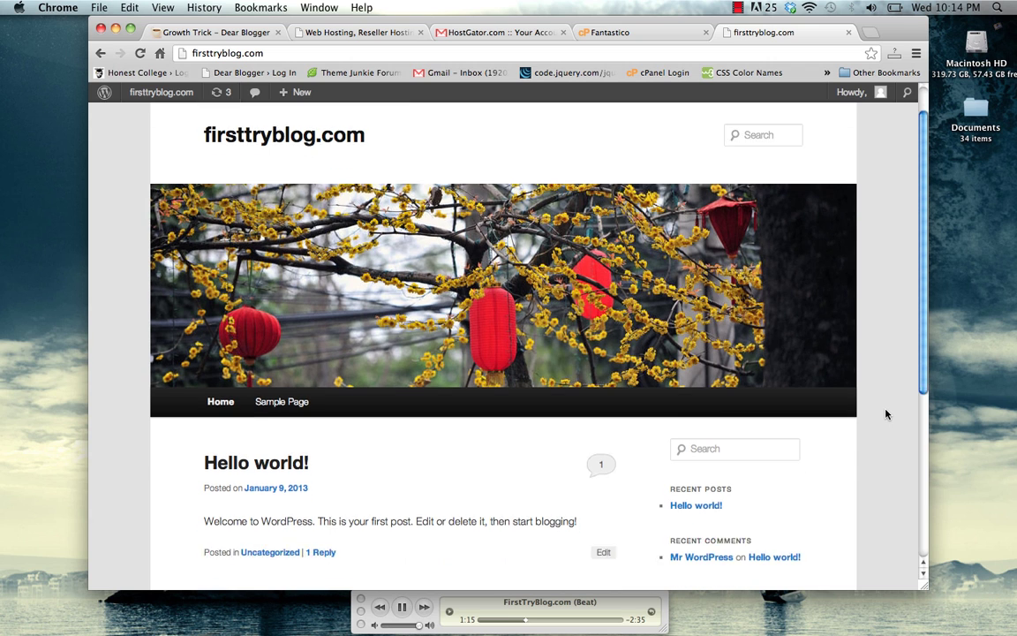
scroll(887, 414, "up", 5)
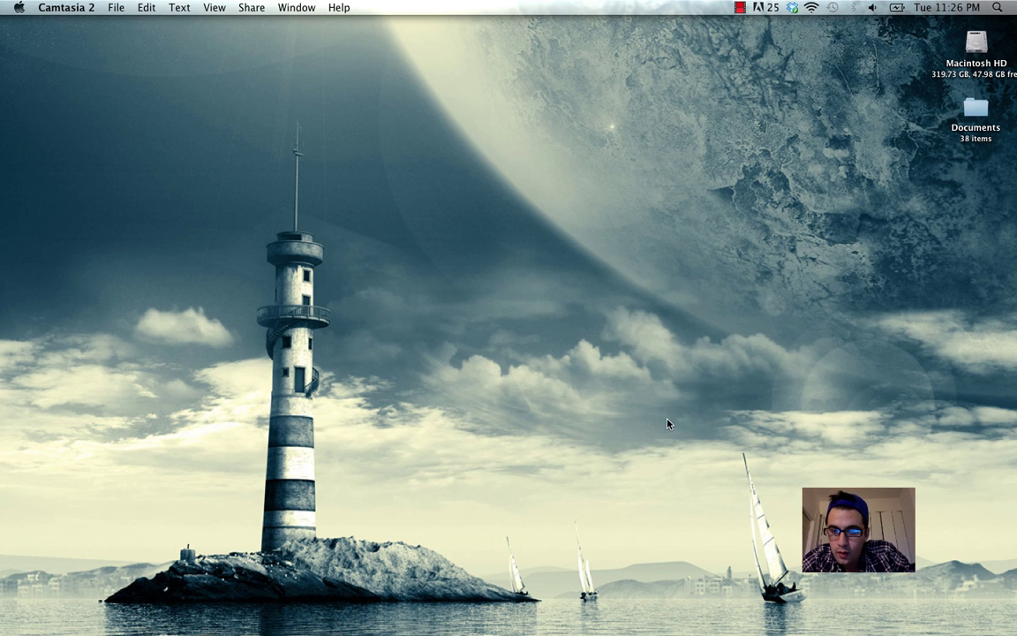
- Restore the Chrome window and load firsttryblog.com/wp-admin
mouse_move(751, 600)
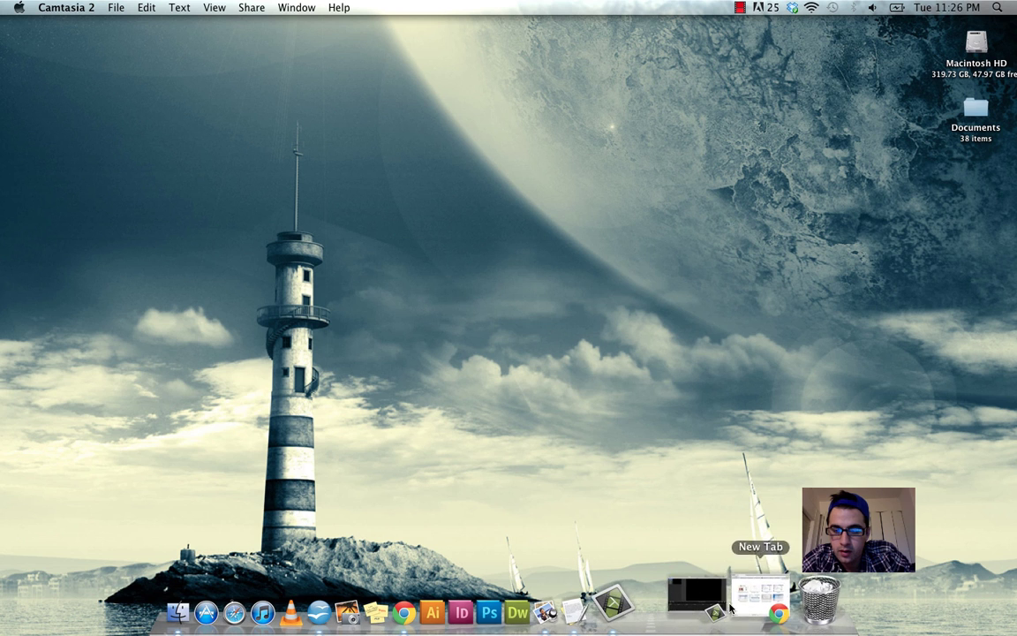
left_click(740, 600)
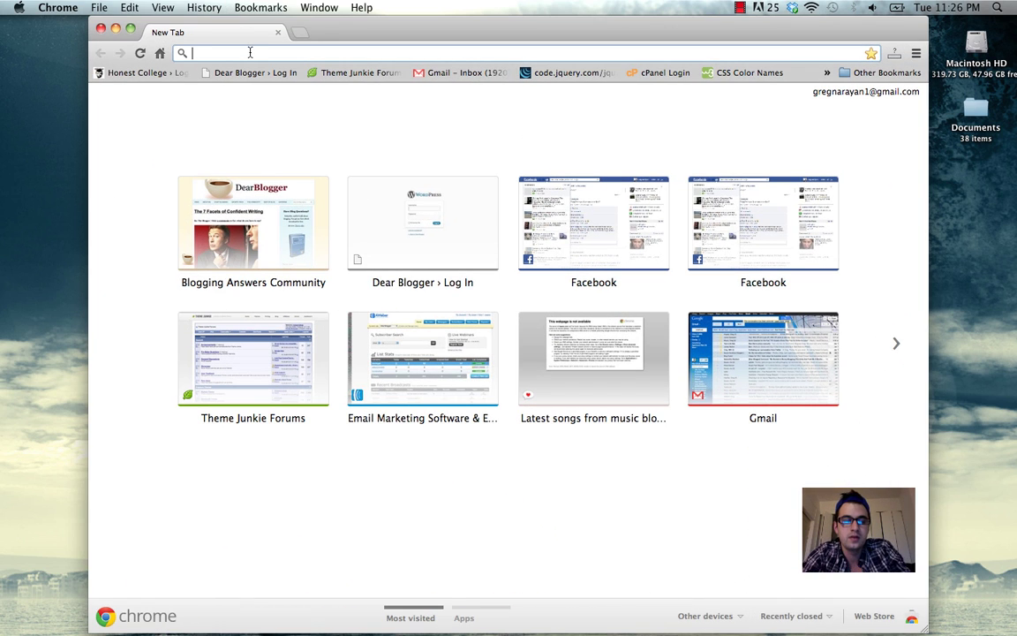
type("firsttryblog.com")
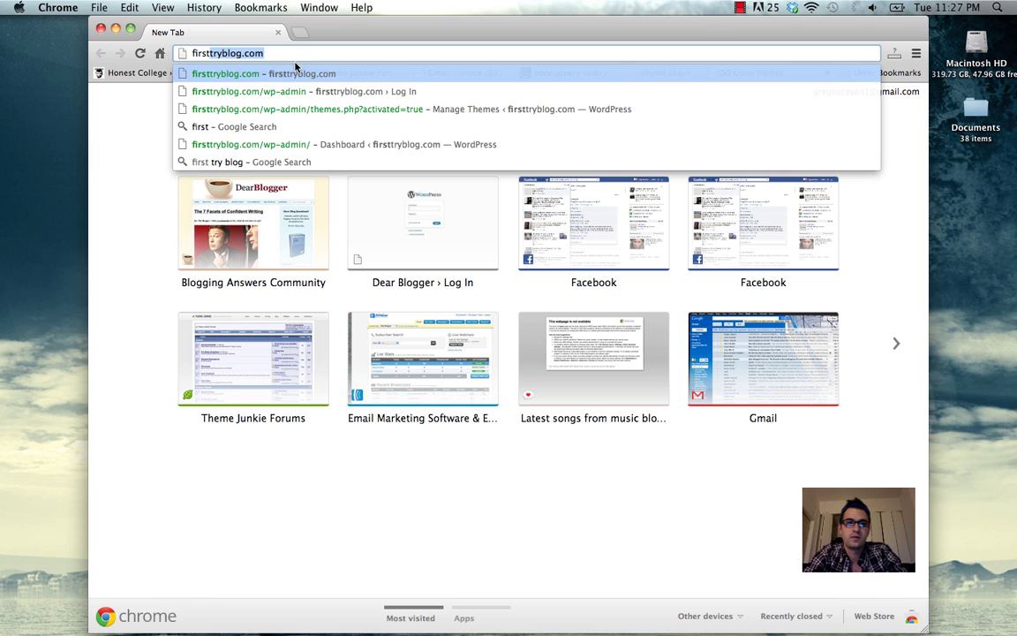
key("Right")
type("/w")
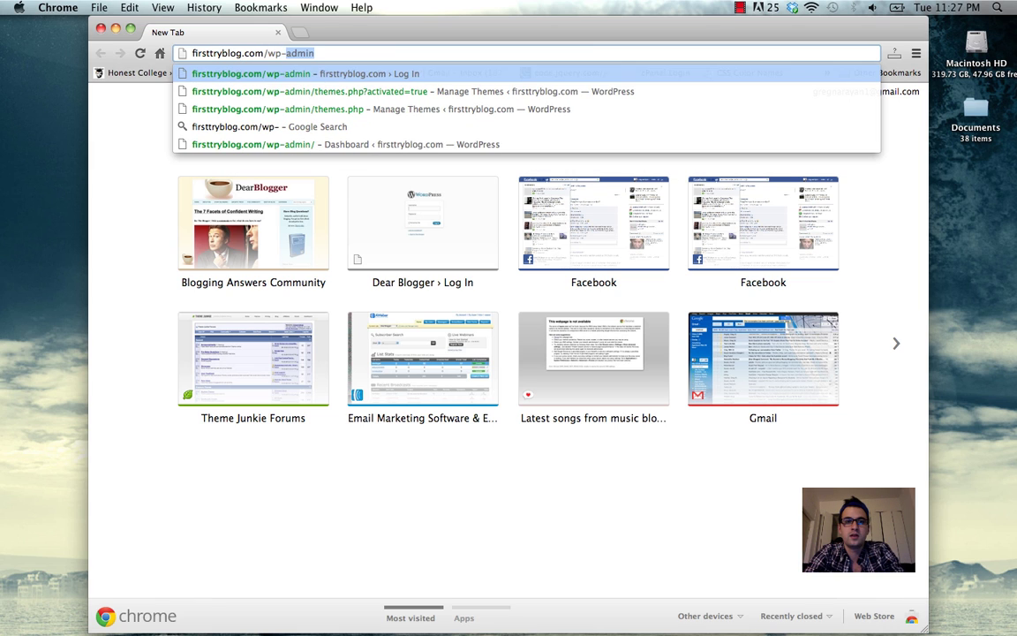
type("adm")
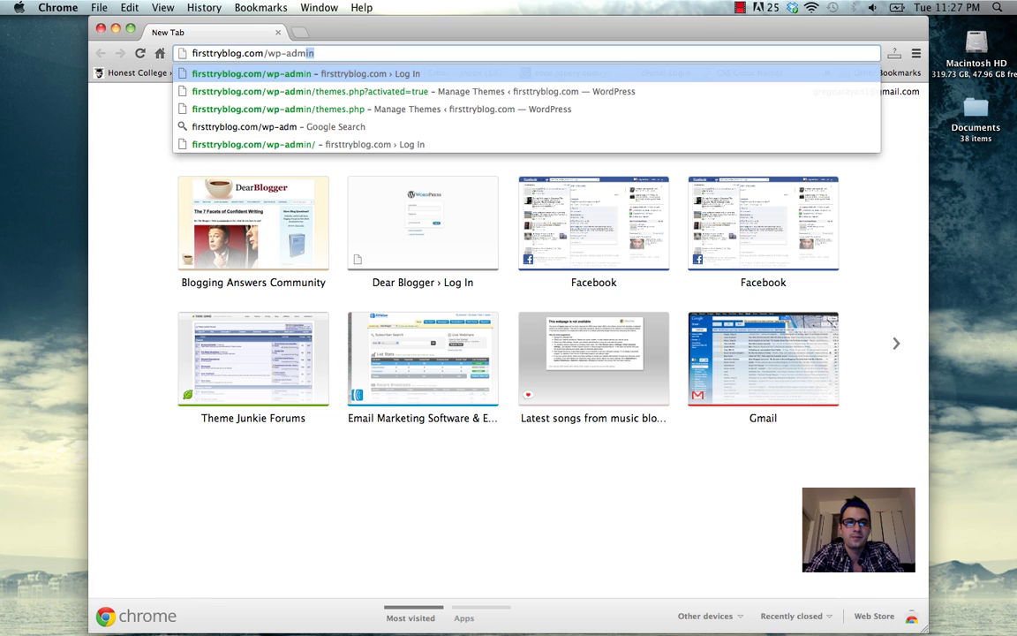
type("in")
key("Return")
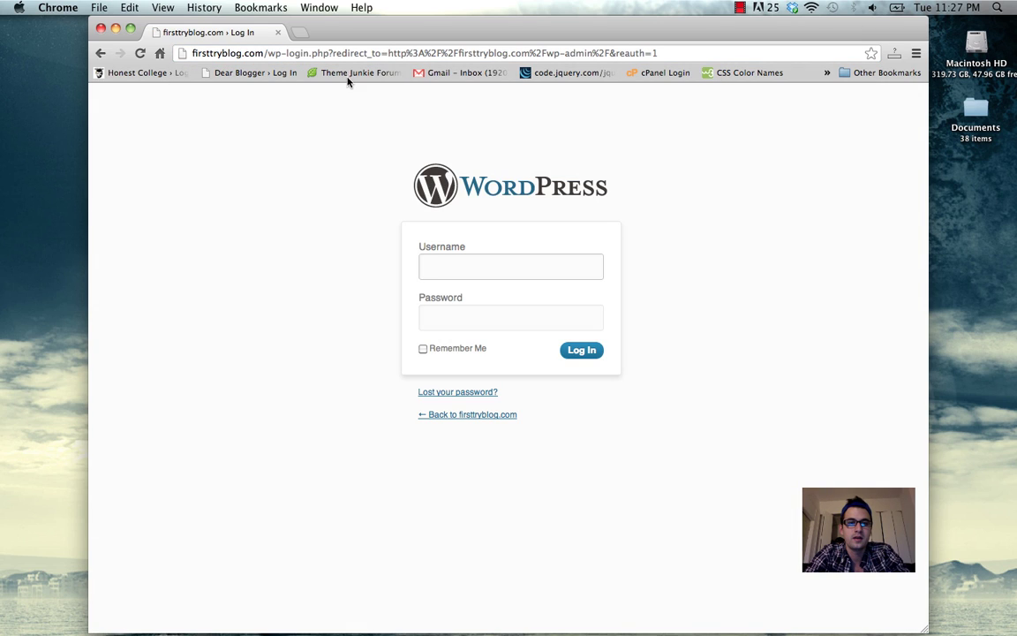
- Enter the admin username and password to log in again
type("gnarayan")
key("Tab")
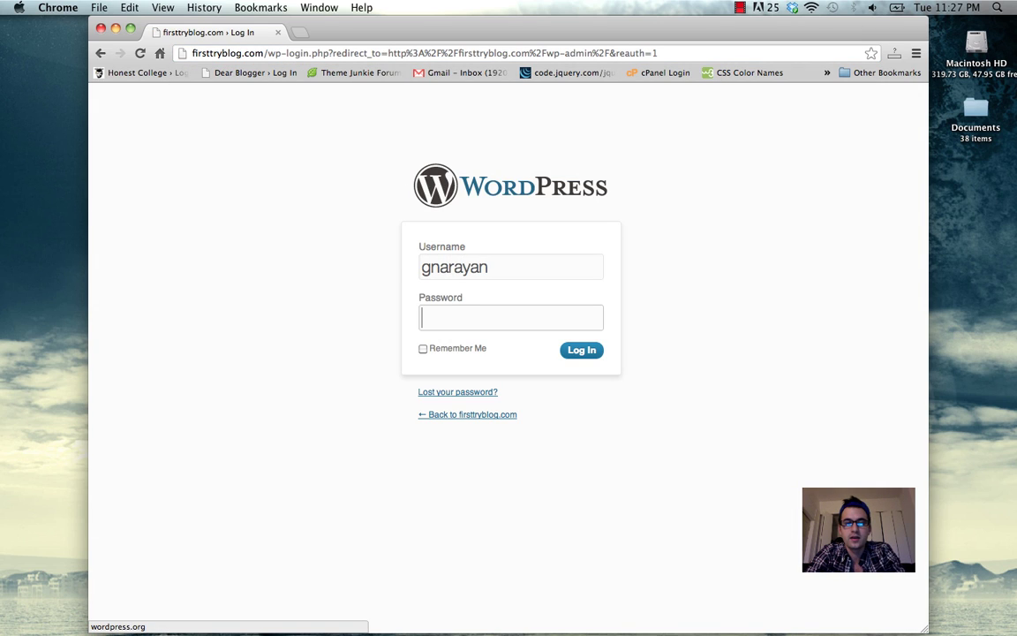
type("••••••")
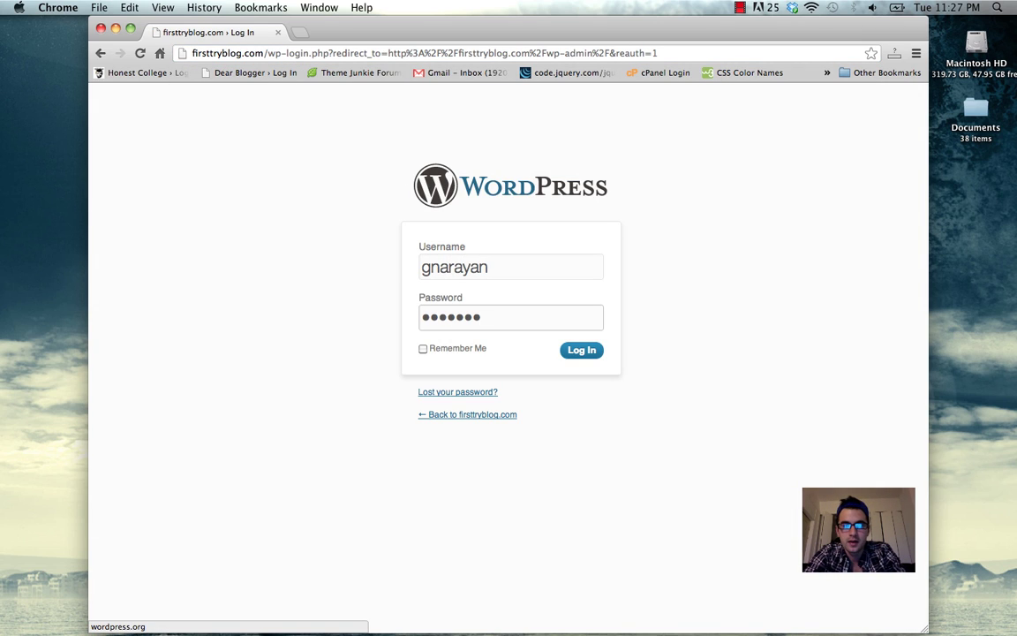
key("BackSpace")
key("BackSpace")
key("BackSpace")
key("BackSpace")
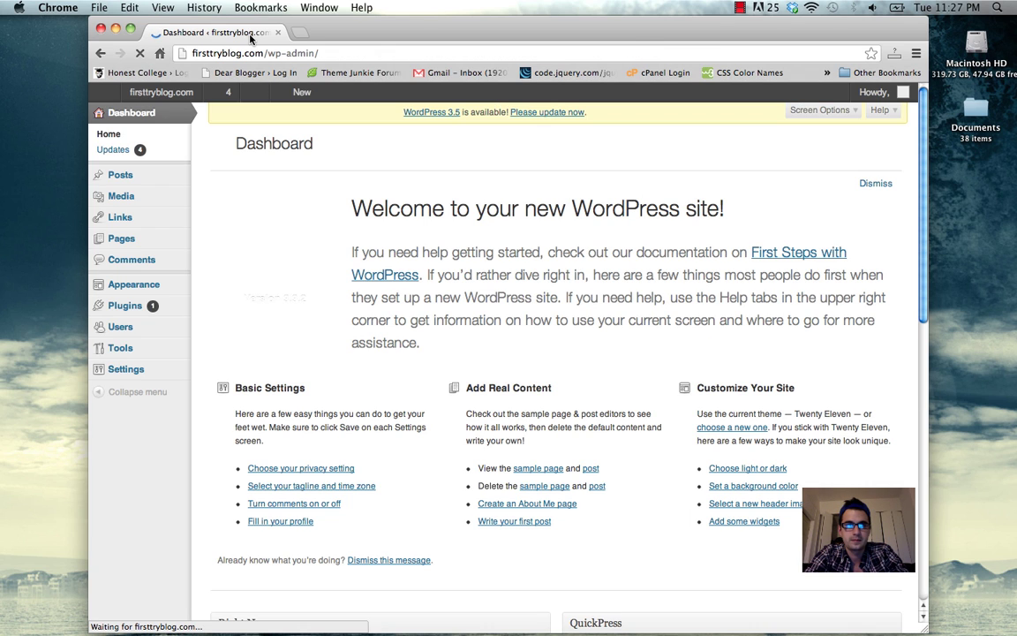
- View the live blog's front page, then return to the admin and open Appearance > Themes
mouse_move(157, 94)
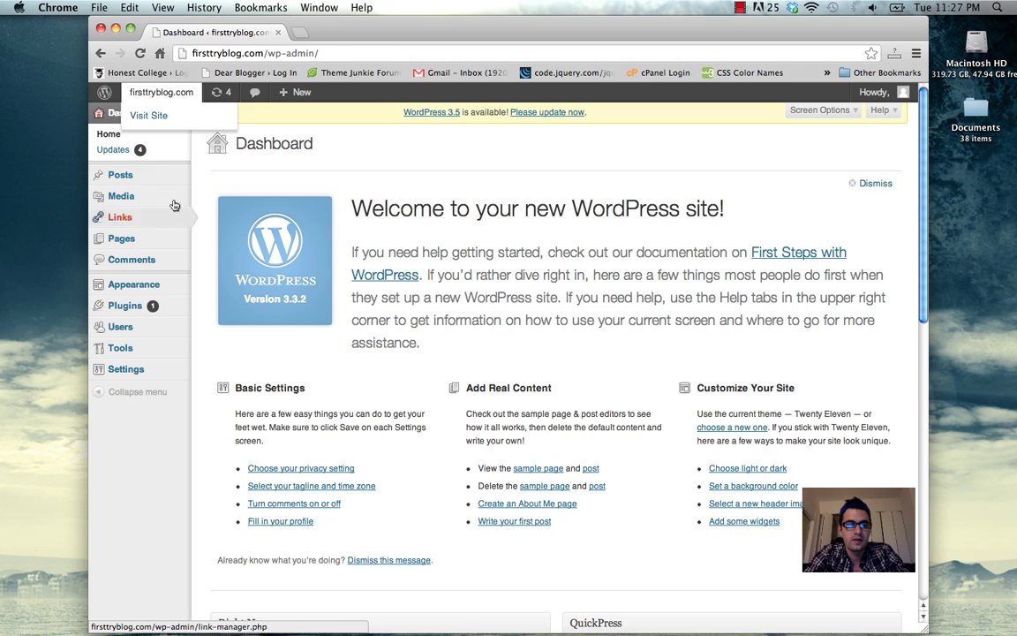
mouse_move(160, 287)
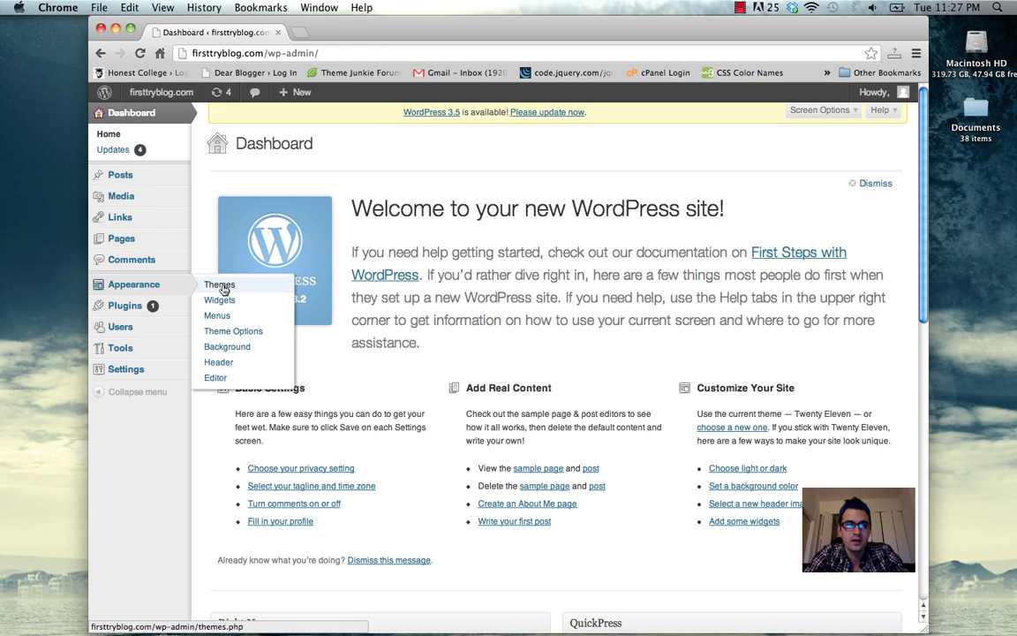
left_click(155, 106)
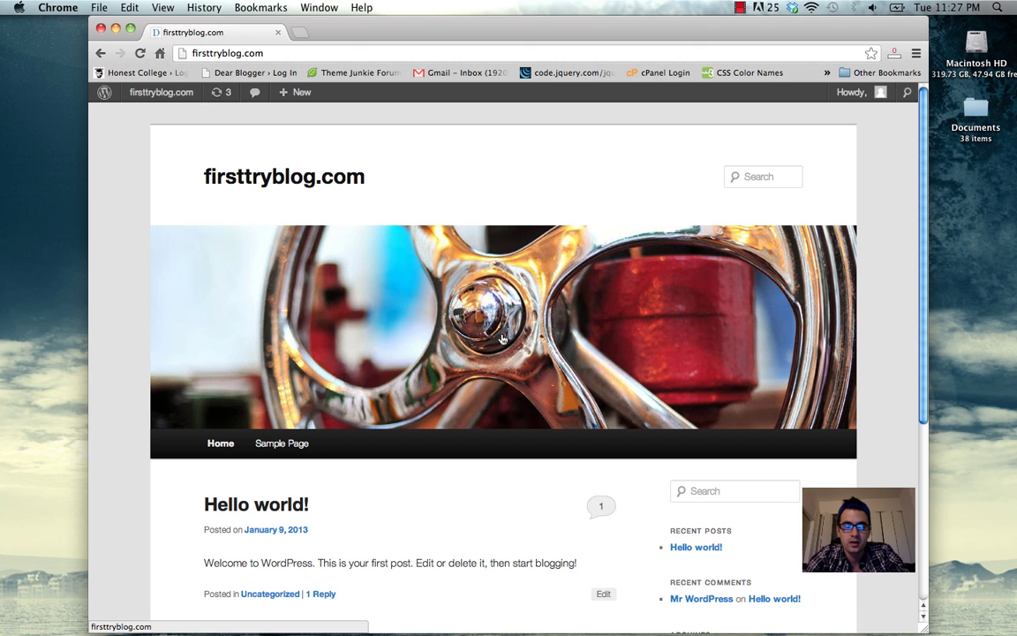
scroll(629, 449, "down", 5)
scroll(627, 450, "up", 5)
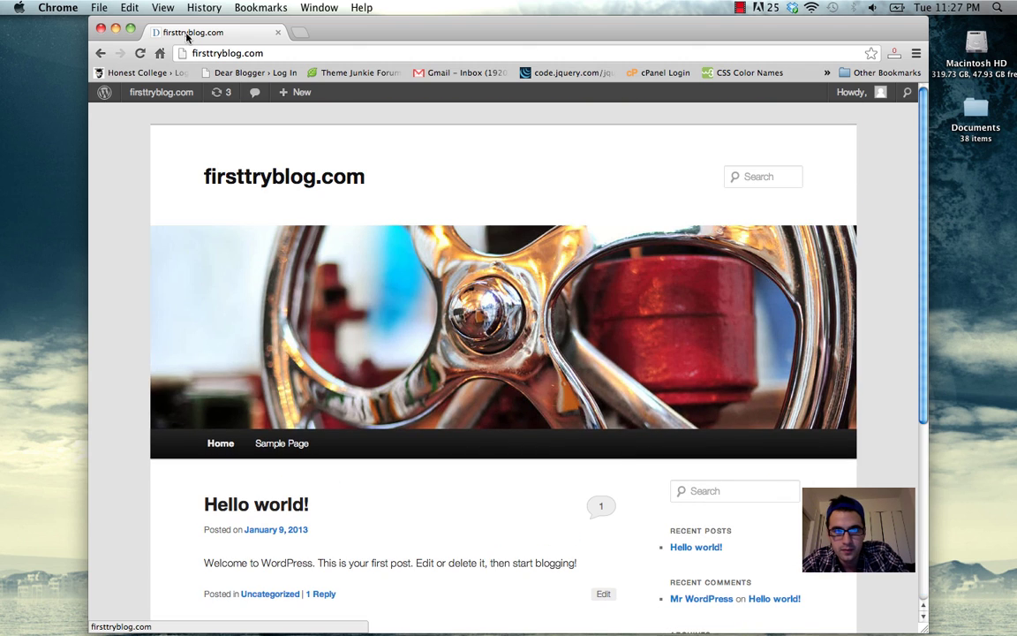
left_click(100, 53)
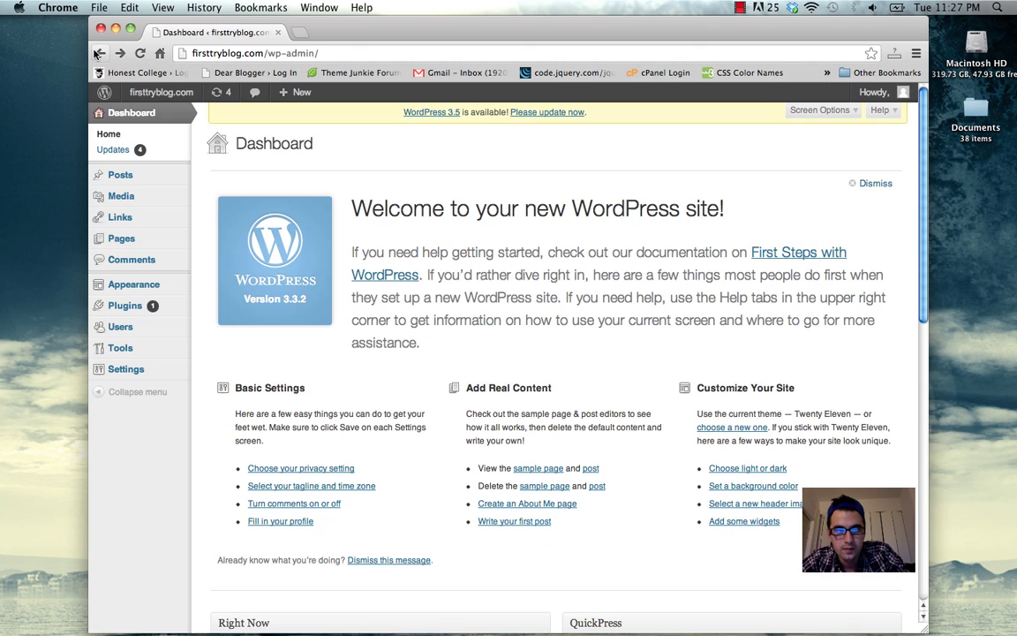
left_click(227, 286)
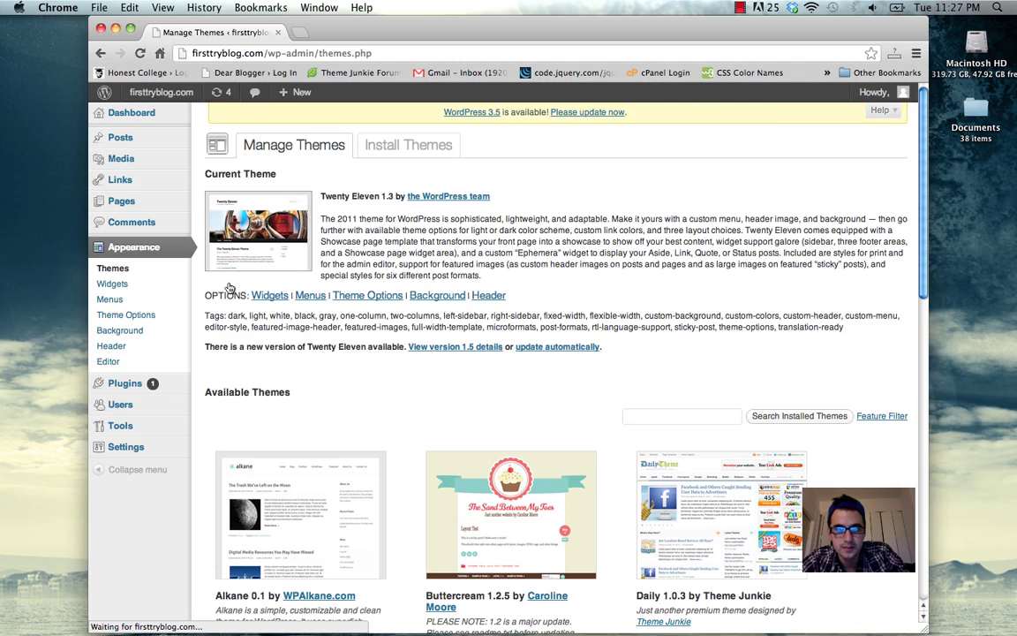
- Activate the Patchwork theme from the available themes list
scroll(473, 357, "down", 2)
scroll(474, 357, "down", 15)
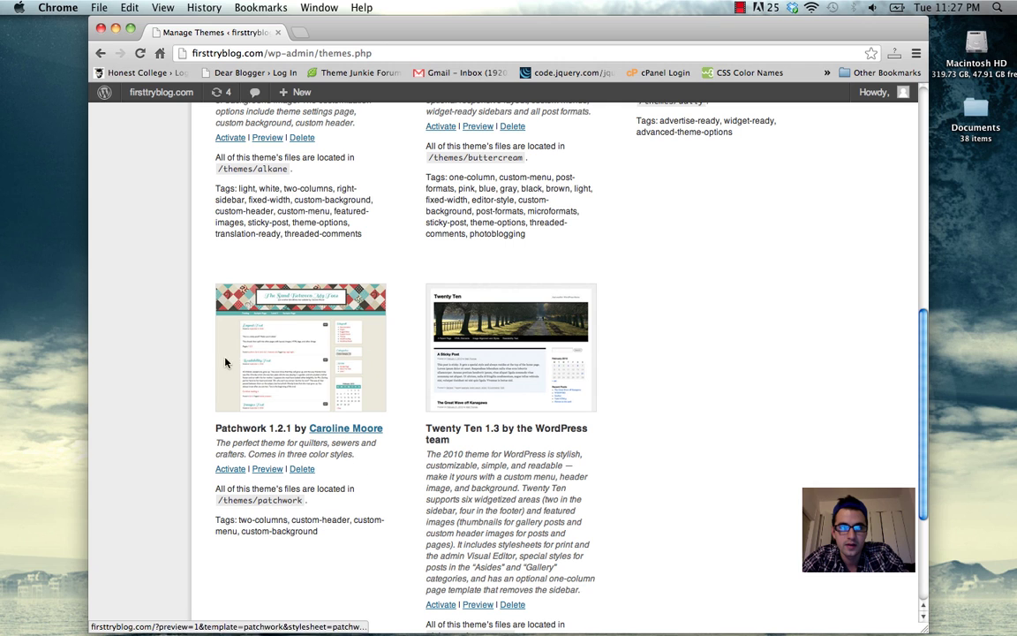
left_click(227, 471)
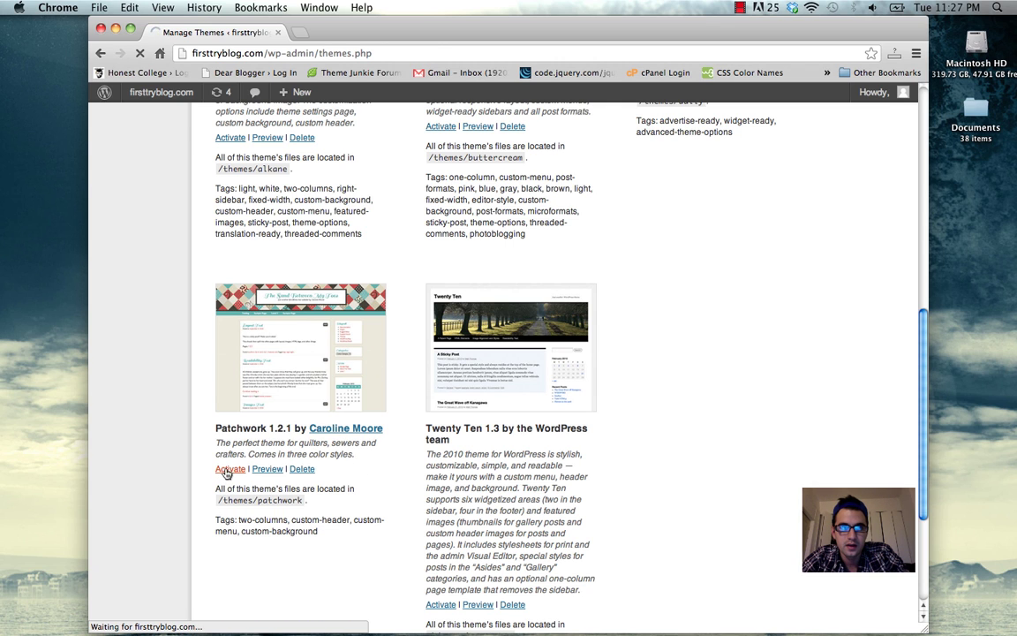
- Open the blog's front page in a new tab and return to Manage Themes
right_click(166, 90)
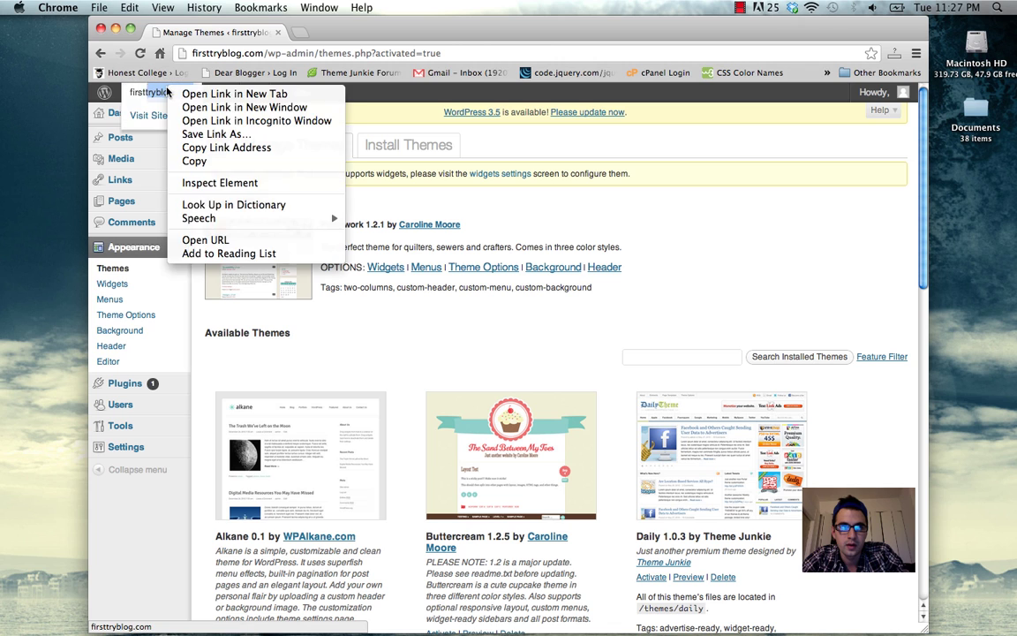
left_click(234, 93)
key("ctrl+Tab")
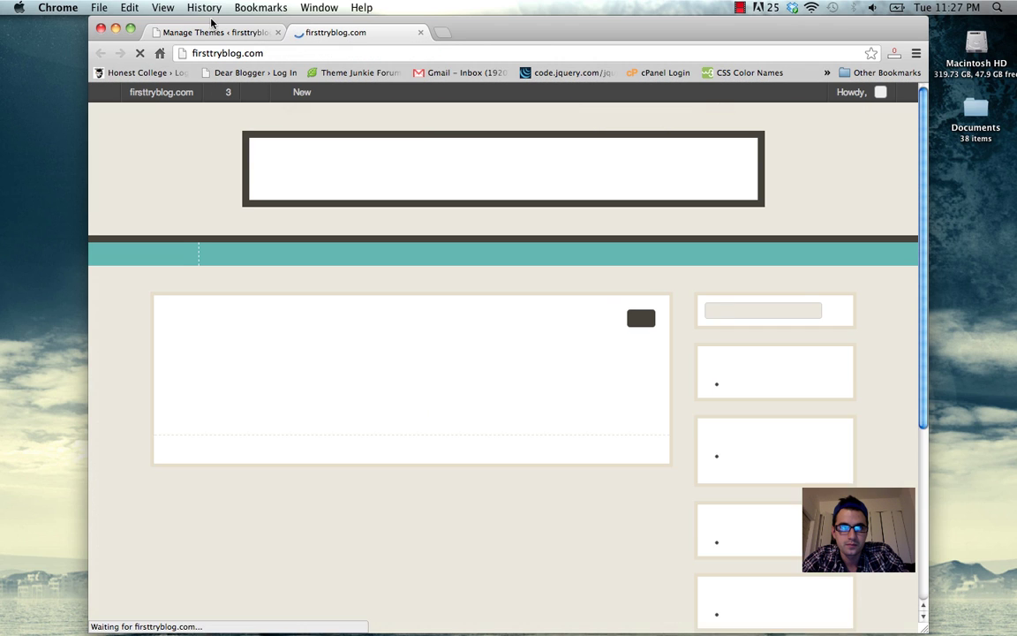
left_click(216, 32)
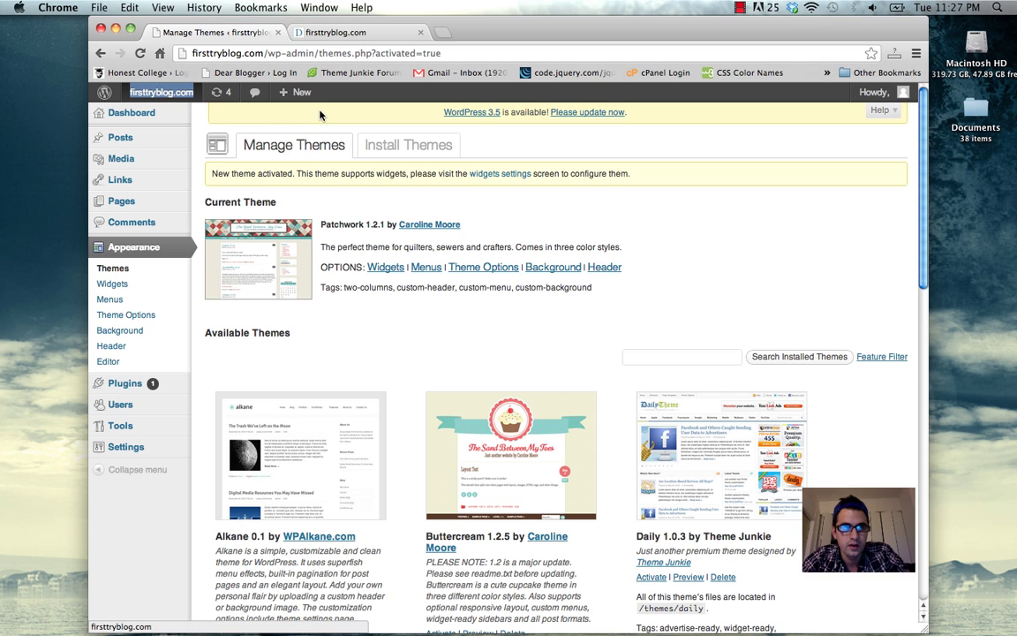
- Create a new post titled 'Hi World, This is my Blog' with body 'Alright, get ready for lots of blog....actions'
mouse_move(301, 92)
left_click(288, 117)
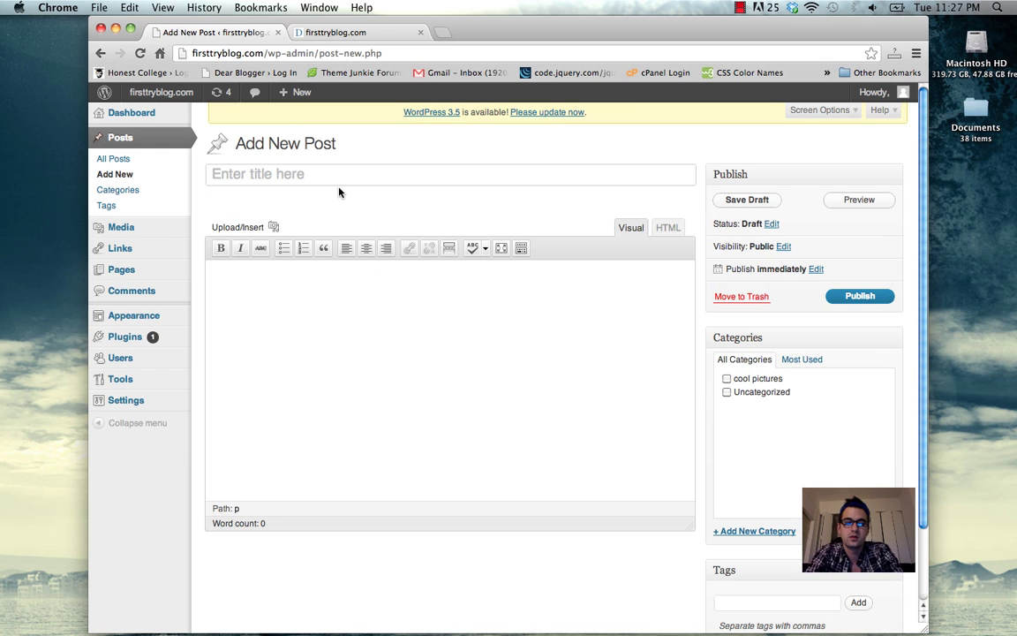
type("Hi World, THis i")
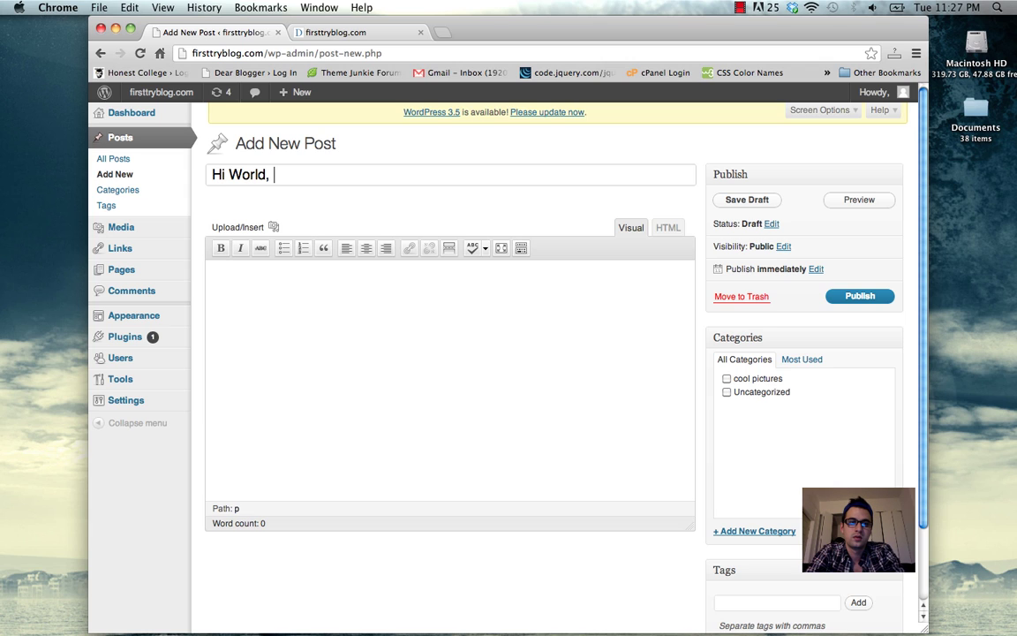
key("BackSpace")
key("BackSpace")
key("BackSpace")
type("his i s")
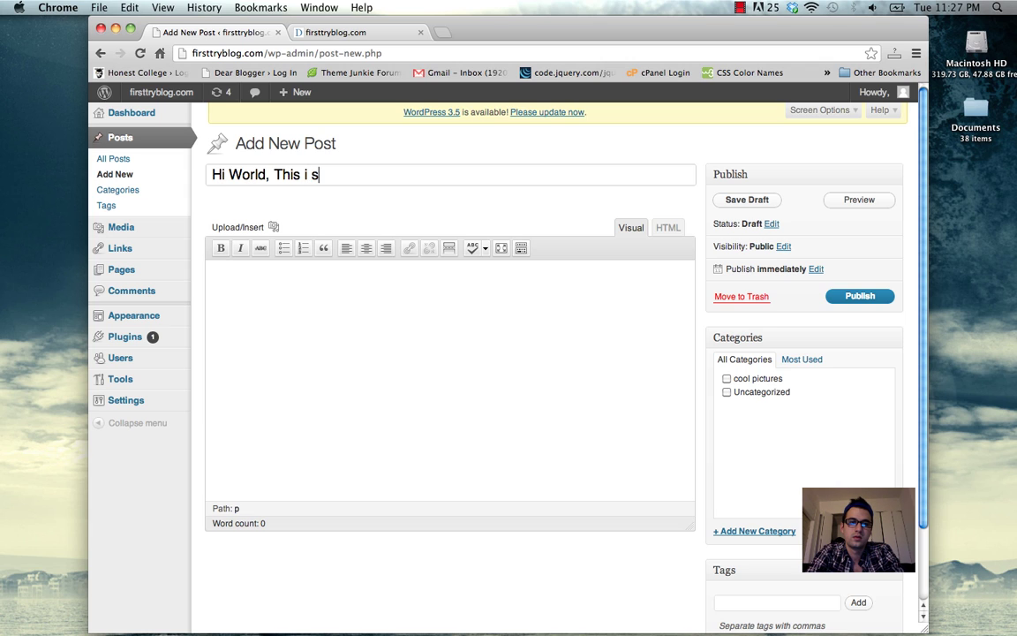
type("ms my Blog")
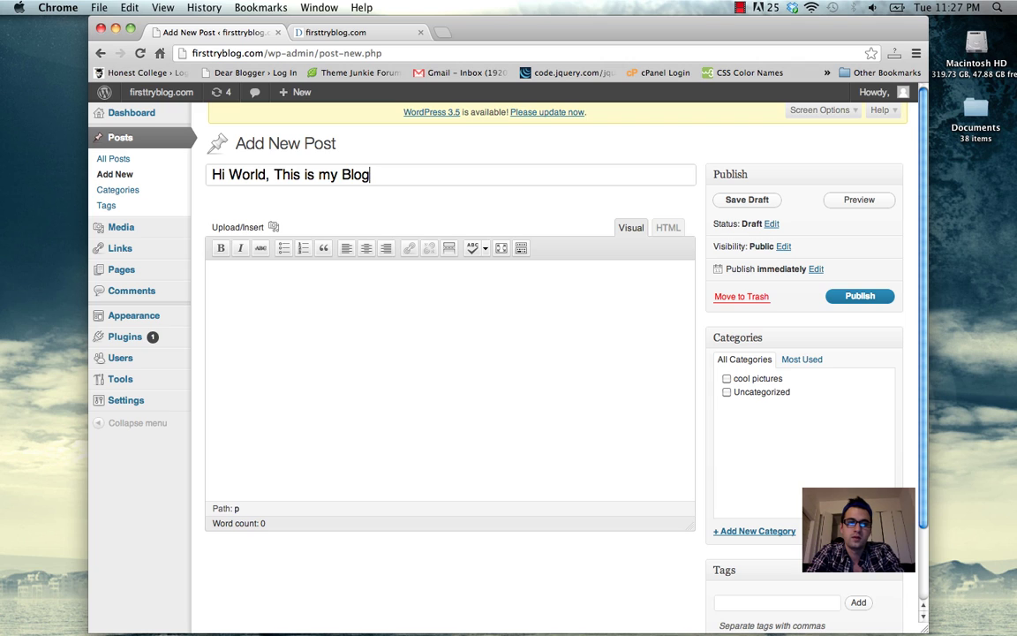
left_click(213, 273)
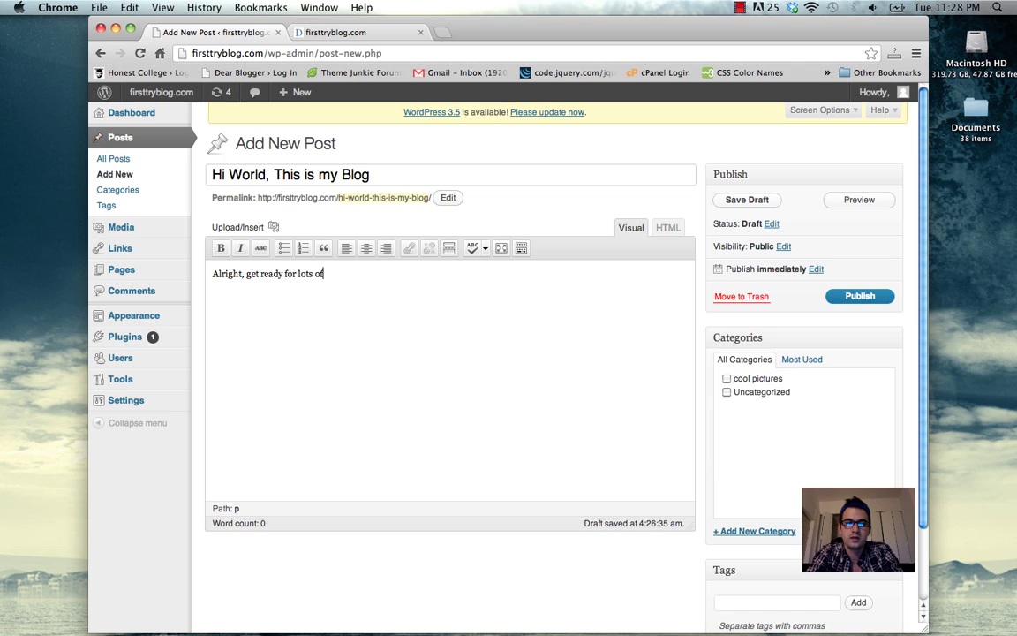
type("Alright, get ready for lots of blog....actions")
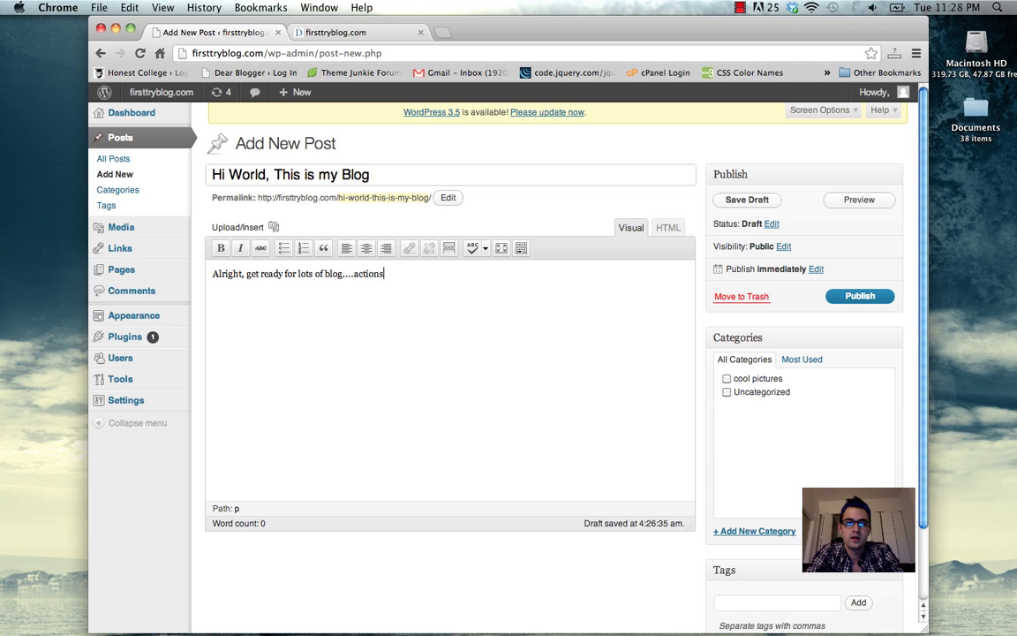
type("Here's a pic in the meanwhile:")
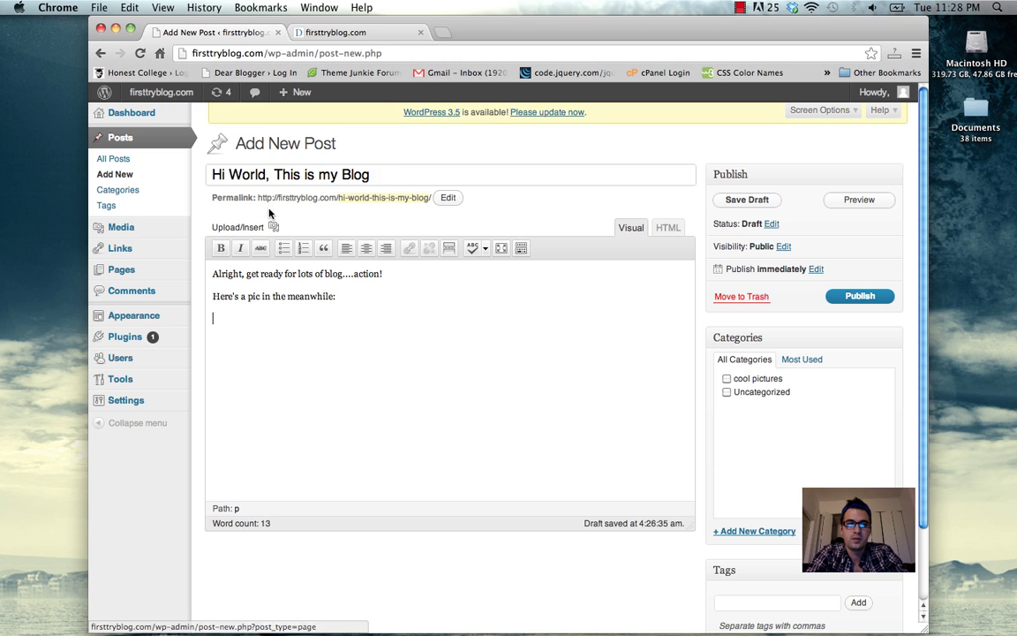
- Upload the agHGrevised image from the computer through the post's Add Media dialog
left_click(272, 227)
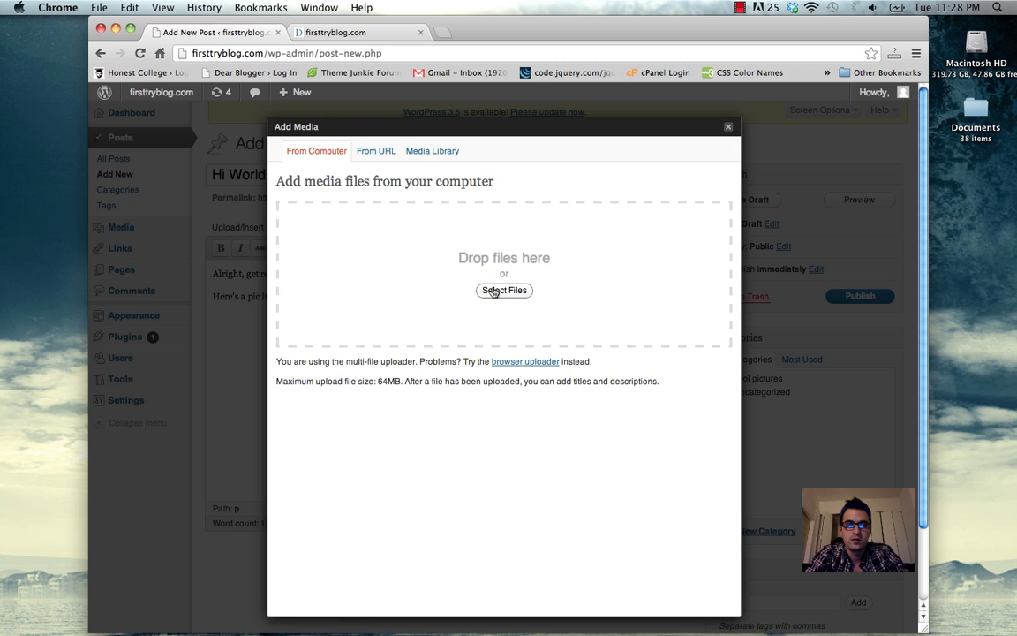
left_click(493, 292)
left_click(783, 99)
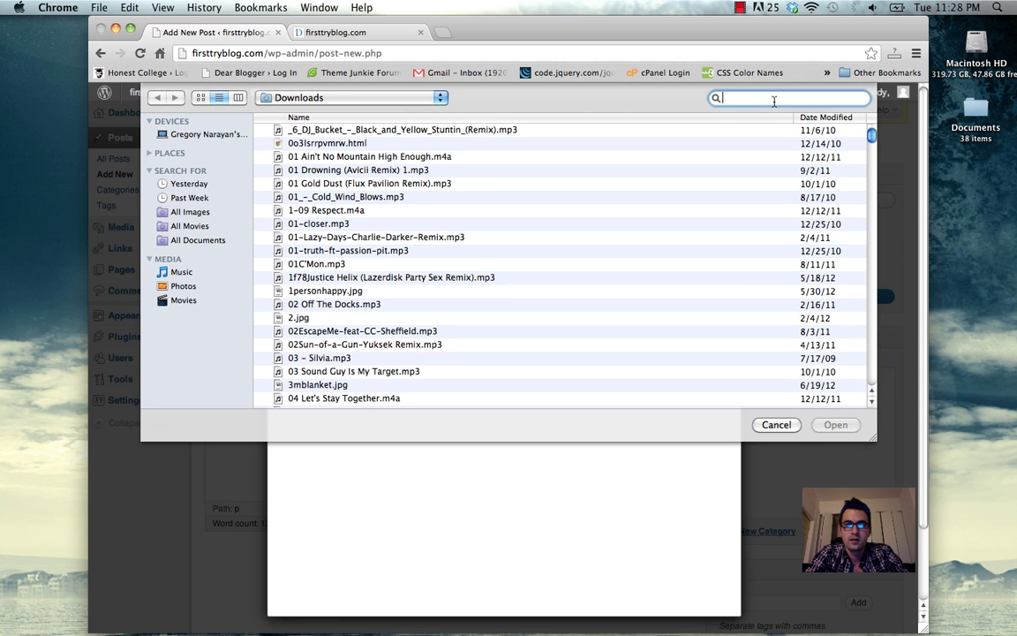
type("agh")
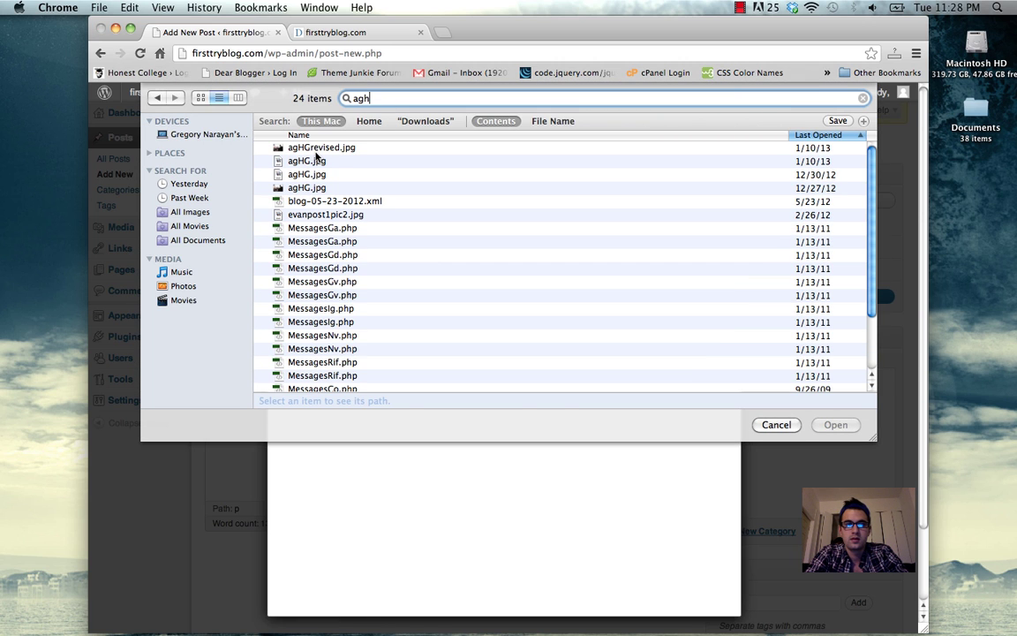
left_click(296, 134)
key("Return")
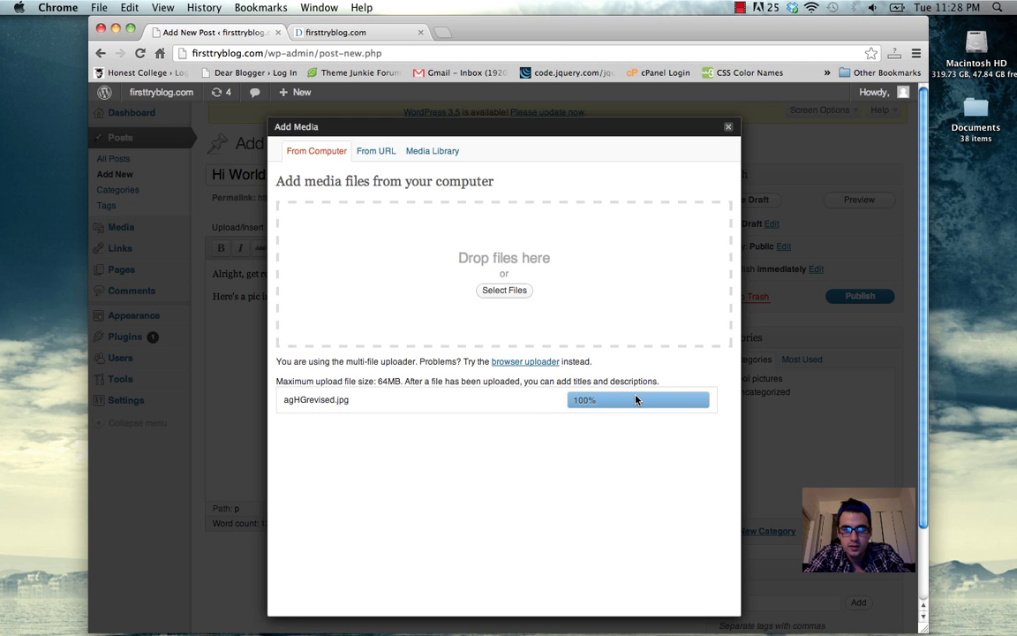
- Insert the uploaded photo into the post at Medium size
scroll(647, 433, "down", 5)
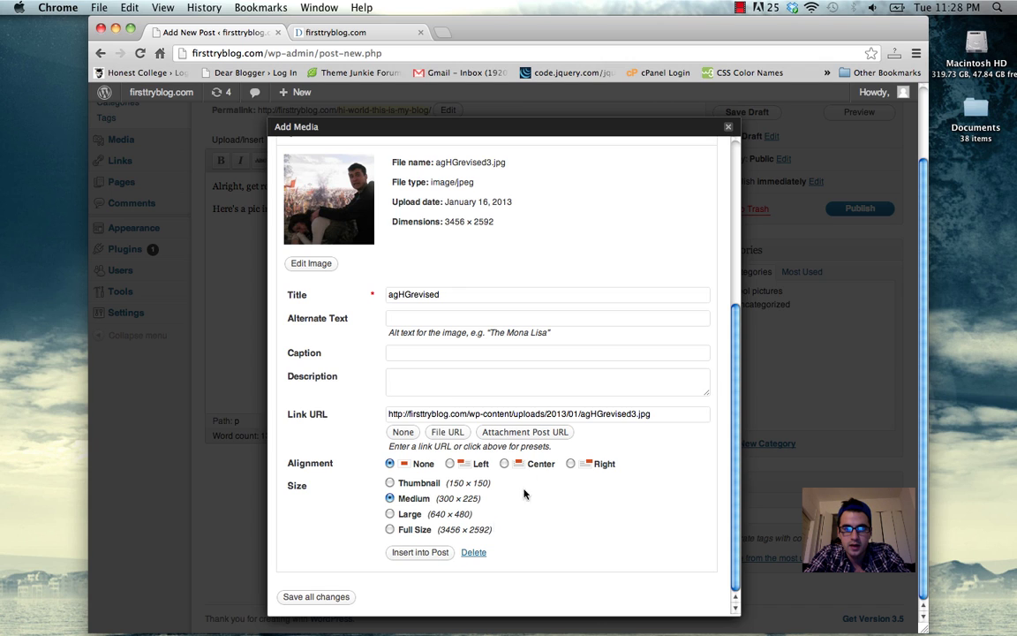
left_click(419, 552)
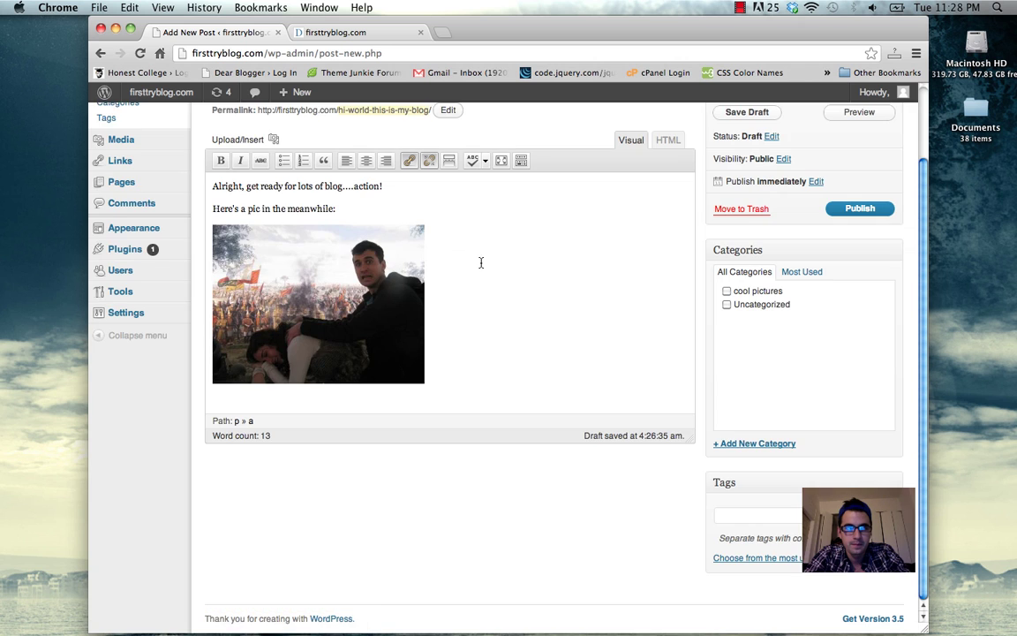
scroll(442, 232, "up", 3)
left_click(386, 273)
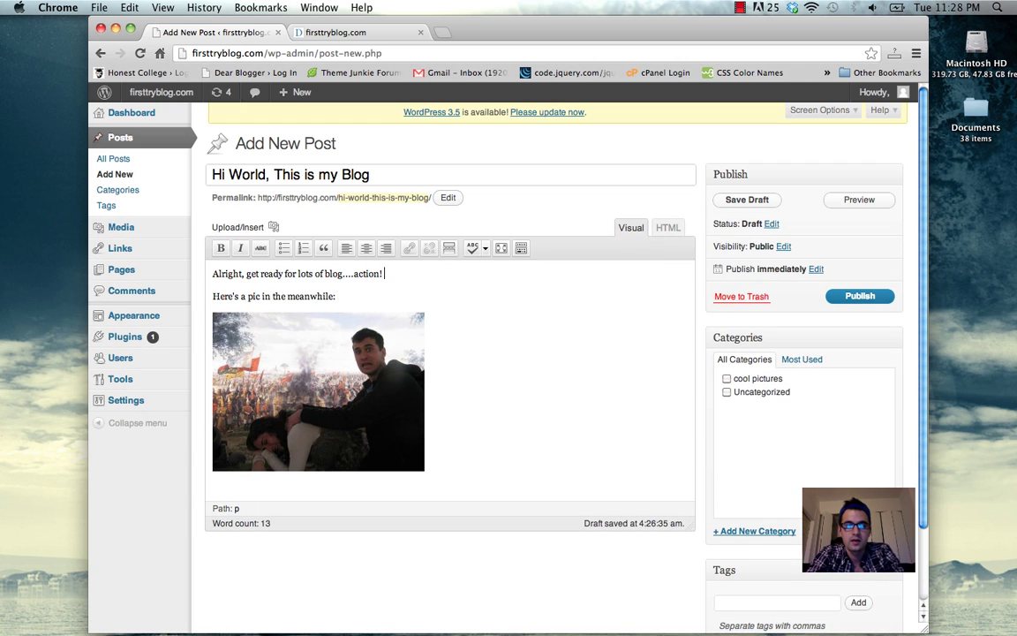
type("Head back to Dear ")
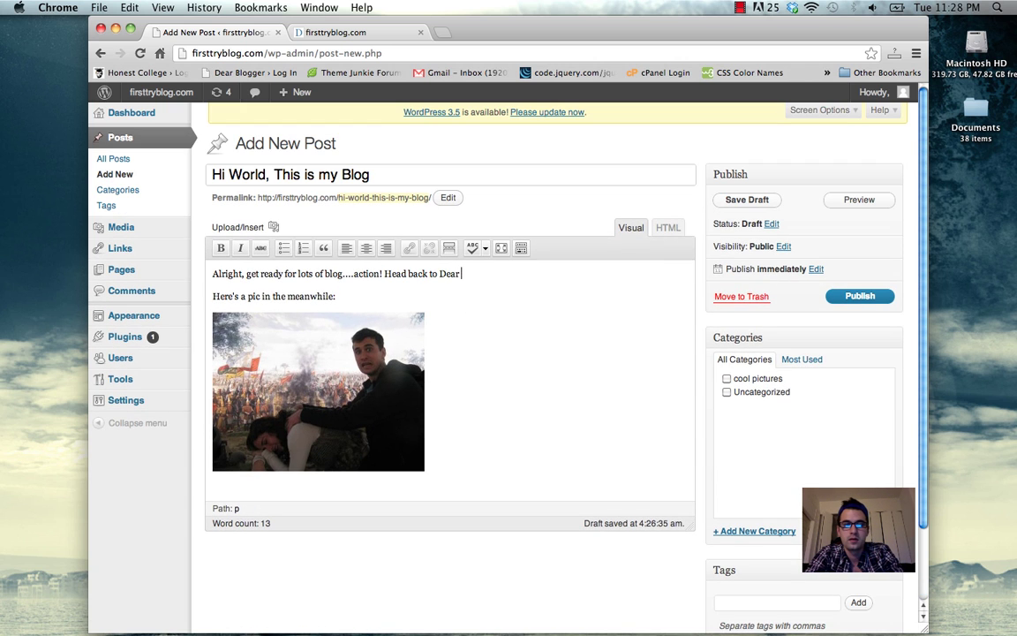
type("Blogger here.")
double_click(504, 274)
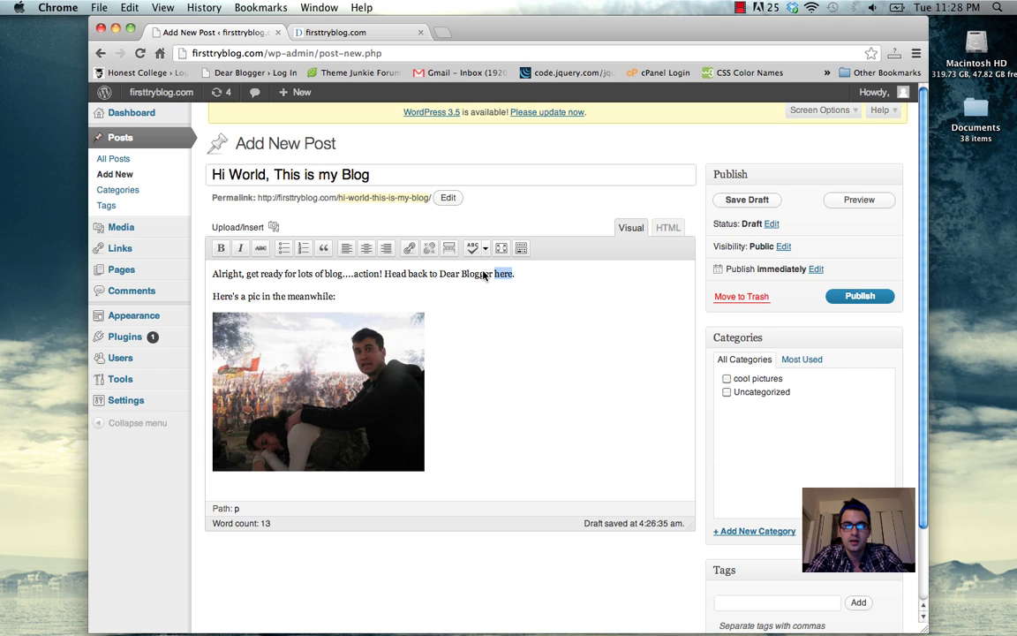
left_click(409, 248)
left_click(438, 327)
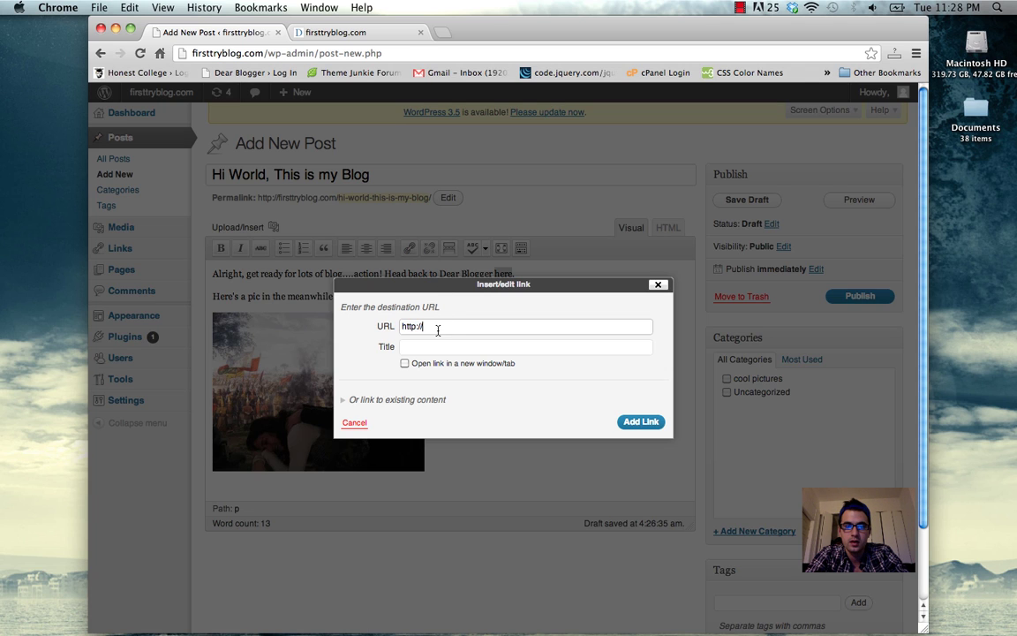
type("www.dearblogger.org")
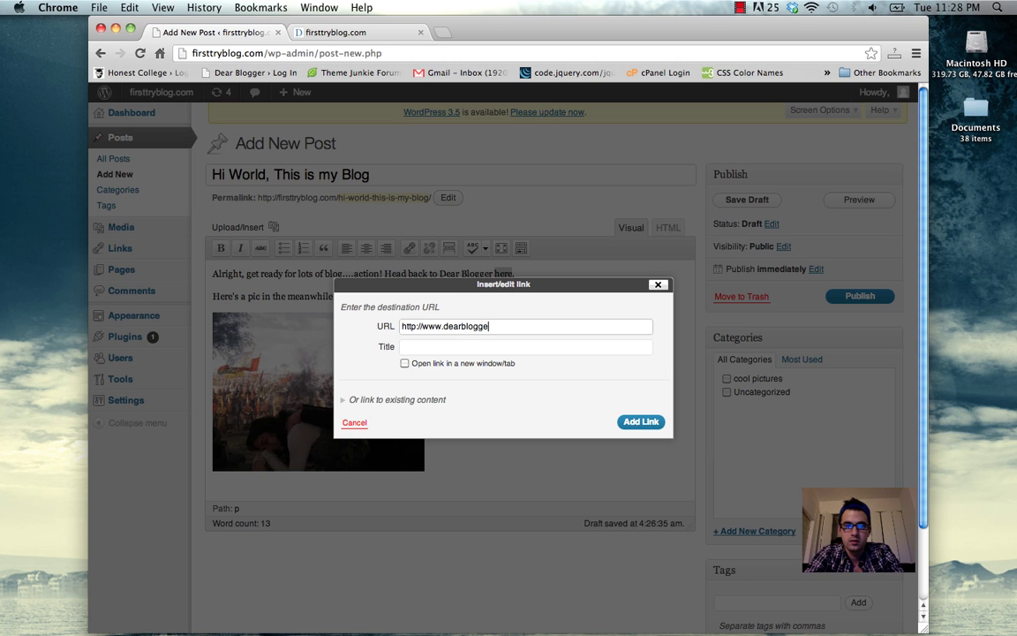
left_click(405, 364)
left_click(639, 421)
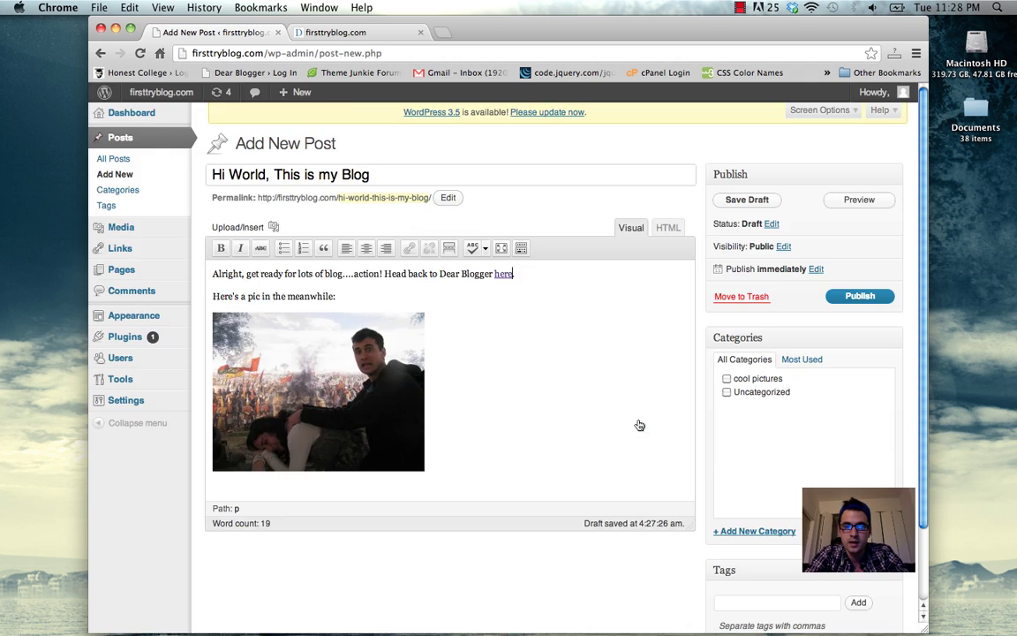
- Publish the post and reload the live blog tab to confirm it appears
left_click(860, 296)
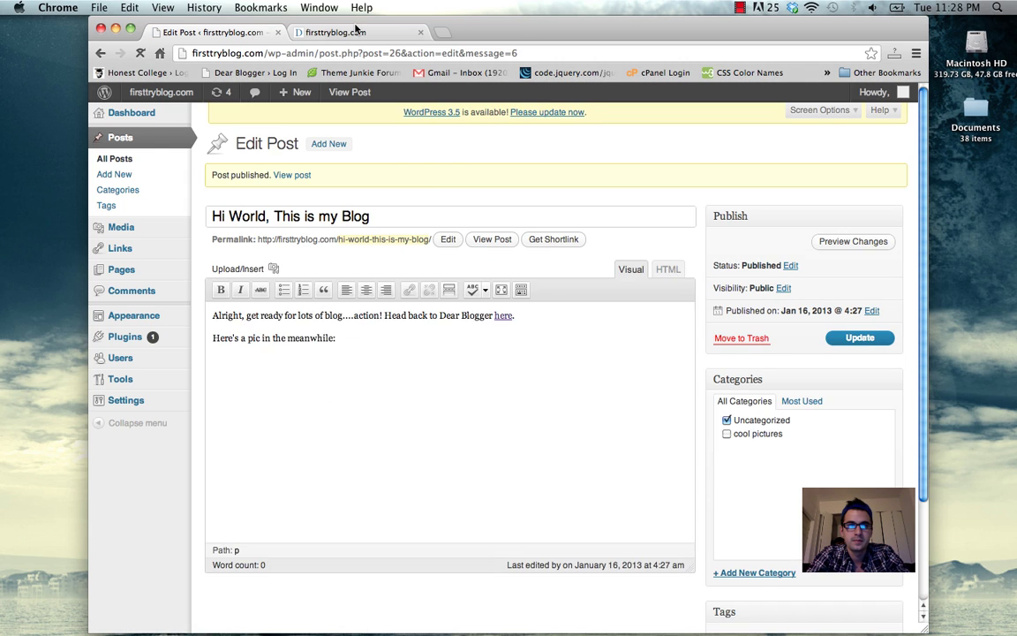
left_click(358, 32)
left_click(141, 53)
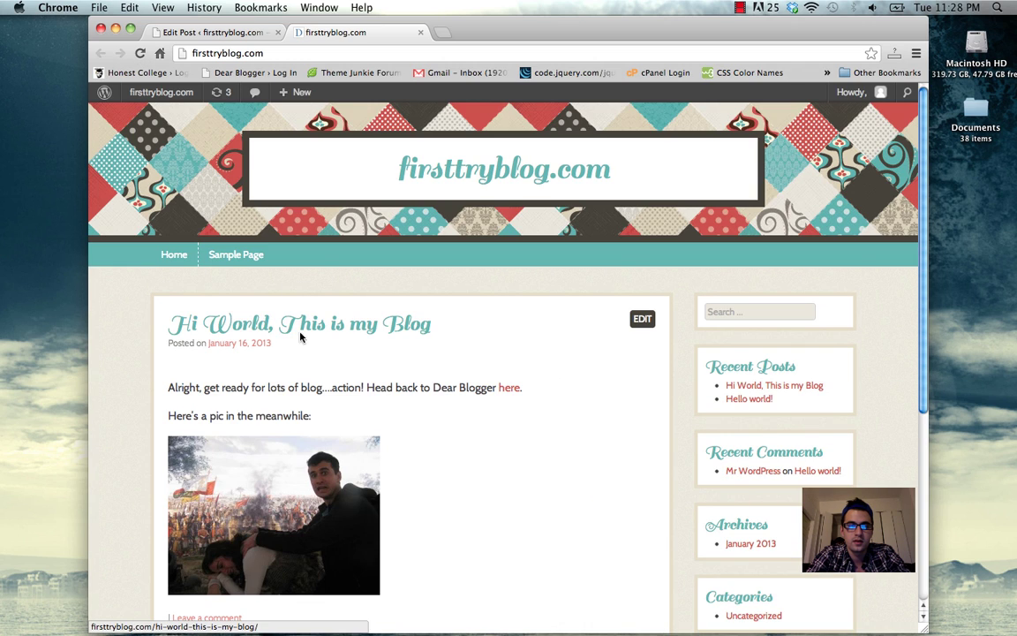
left_click(221, 32)
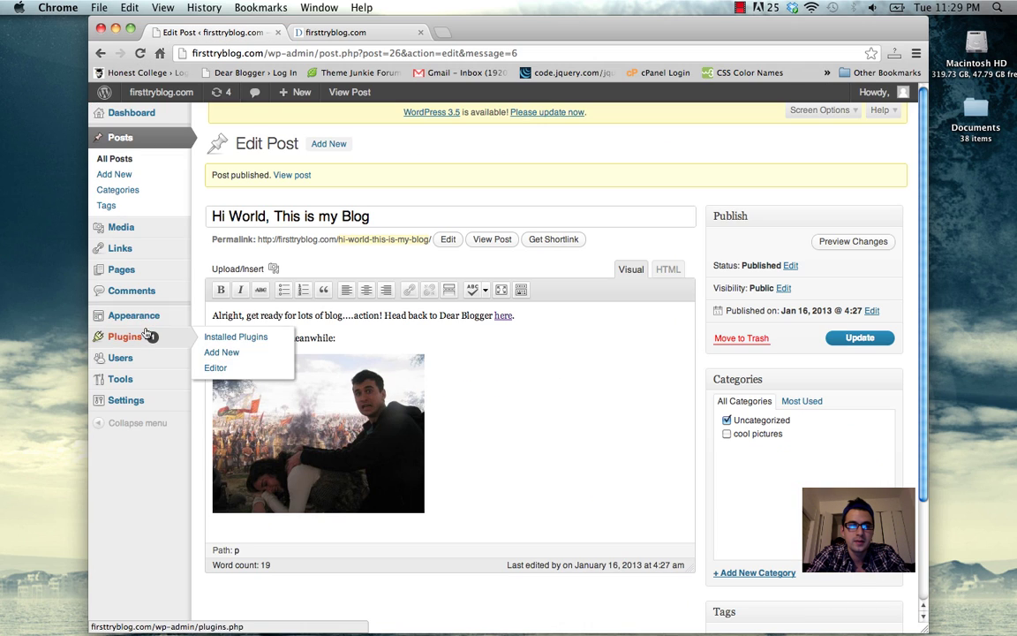
- Upload, install and activate the twitter-facebook-google-plusone-share plugin zip
mouse_move(137, 336)
left_click(231, 351)
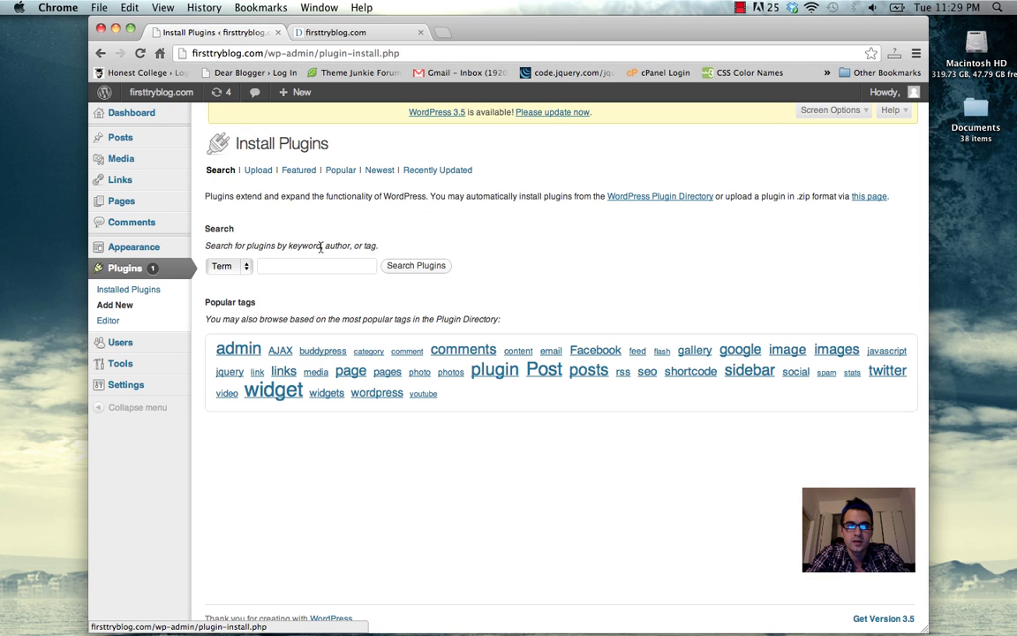
left_click(264, 171)
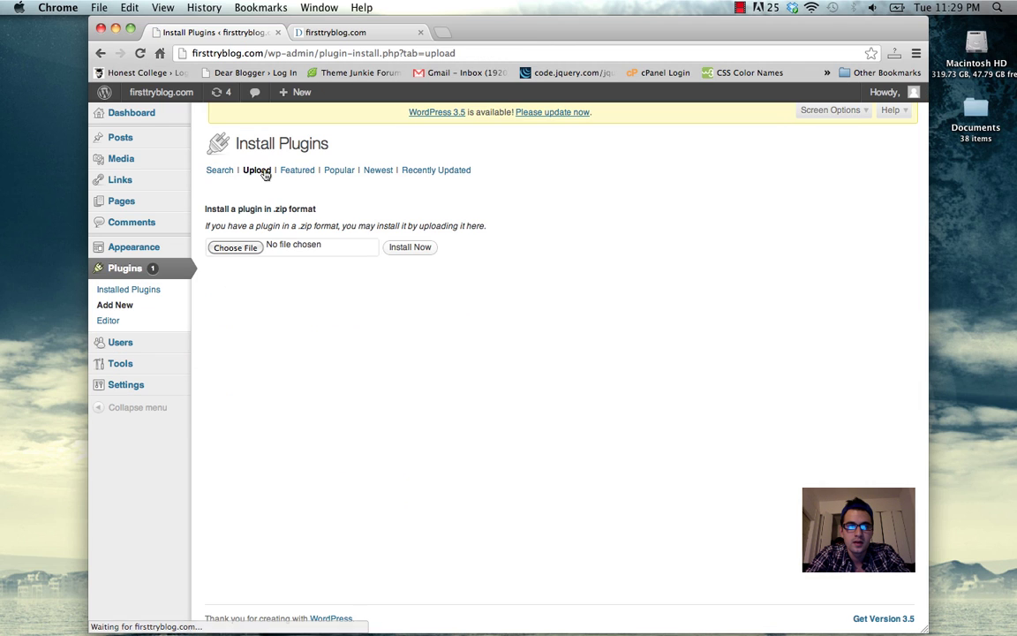
left_click(252, 237)
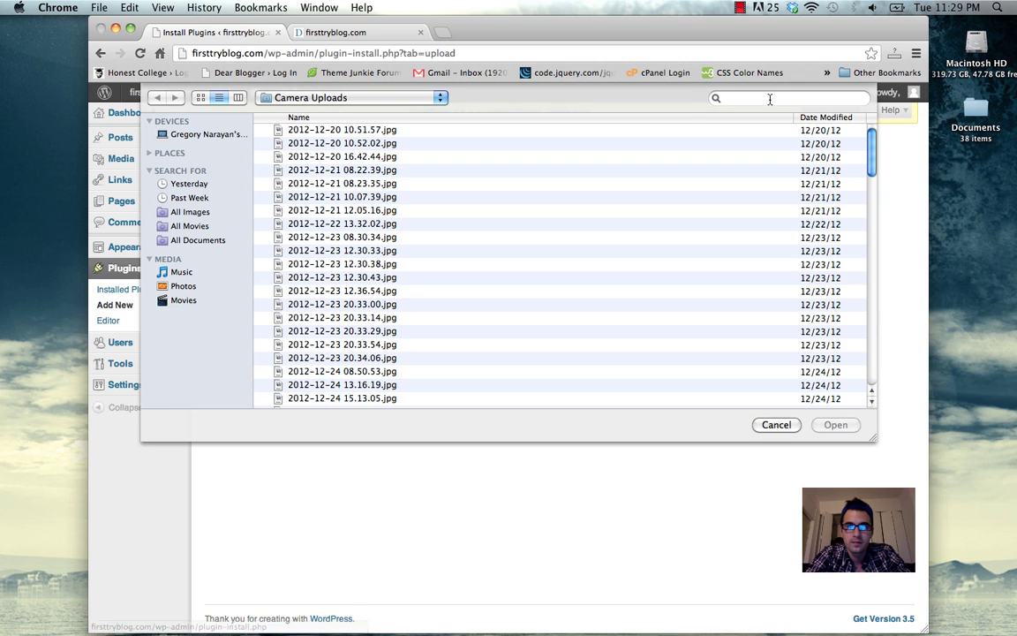
left_click(791, 98)
type("twit")
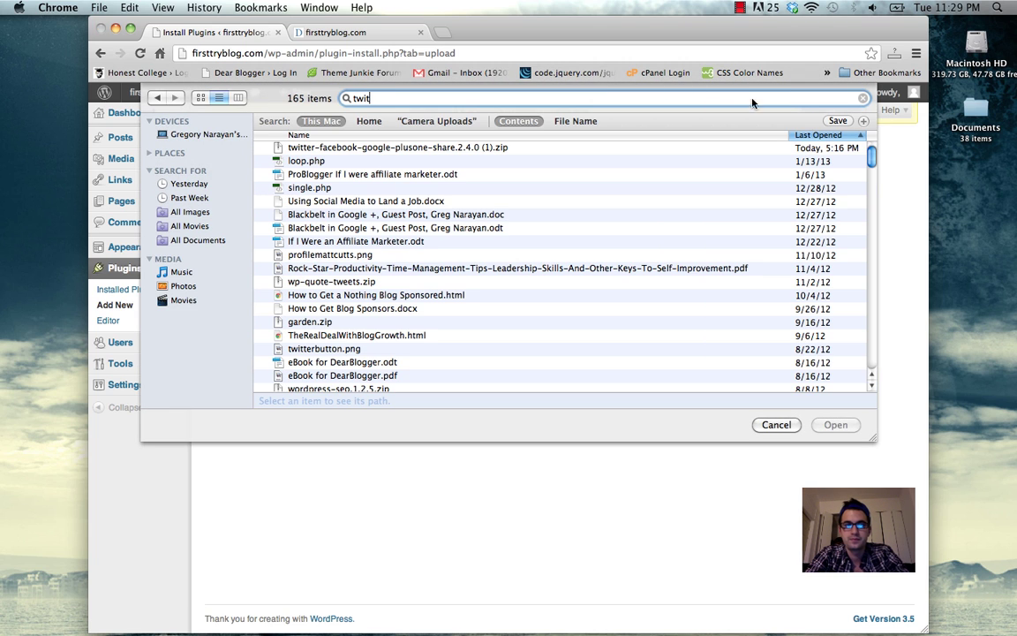
double_click(410, 135)
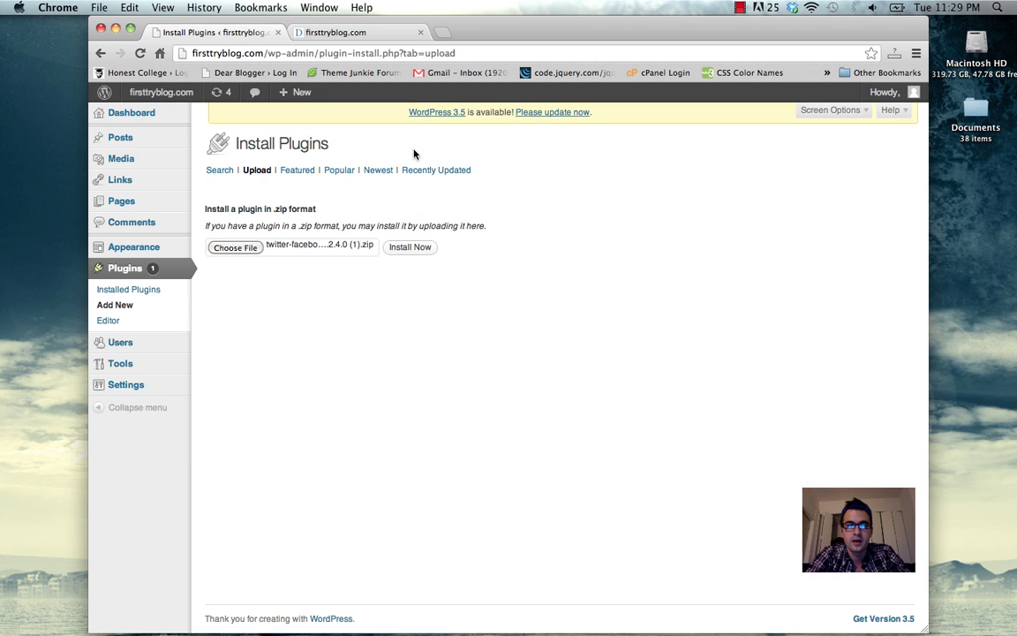
left_click(409, 252)
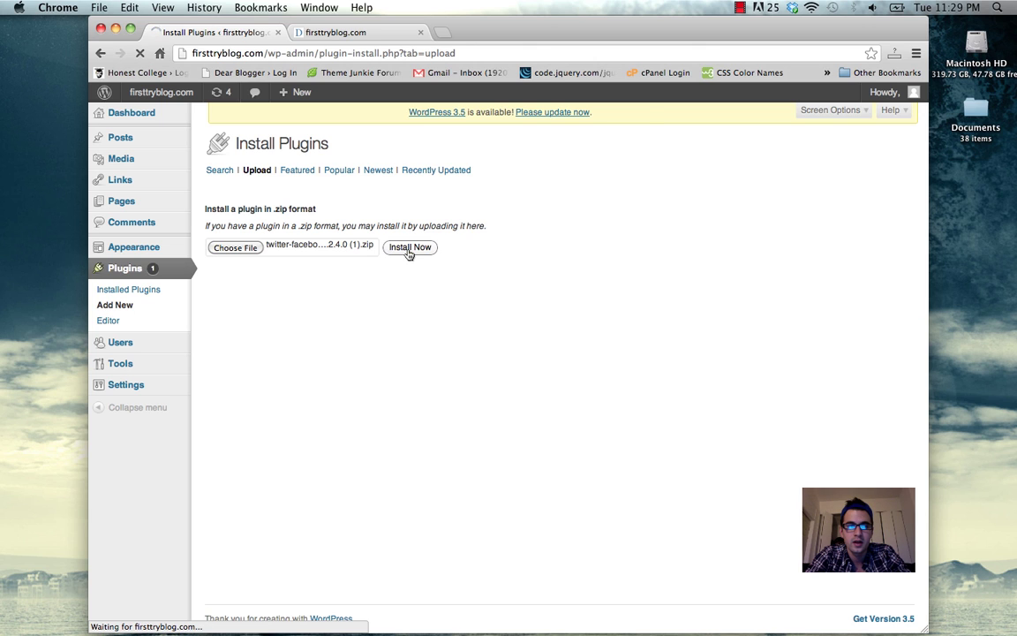
left_click(233, 232)
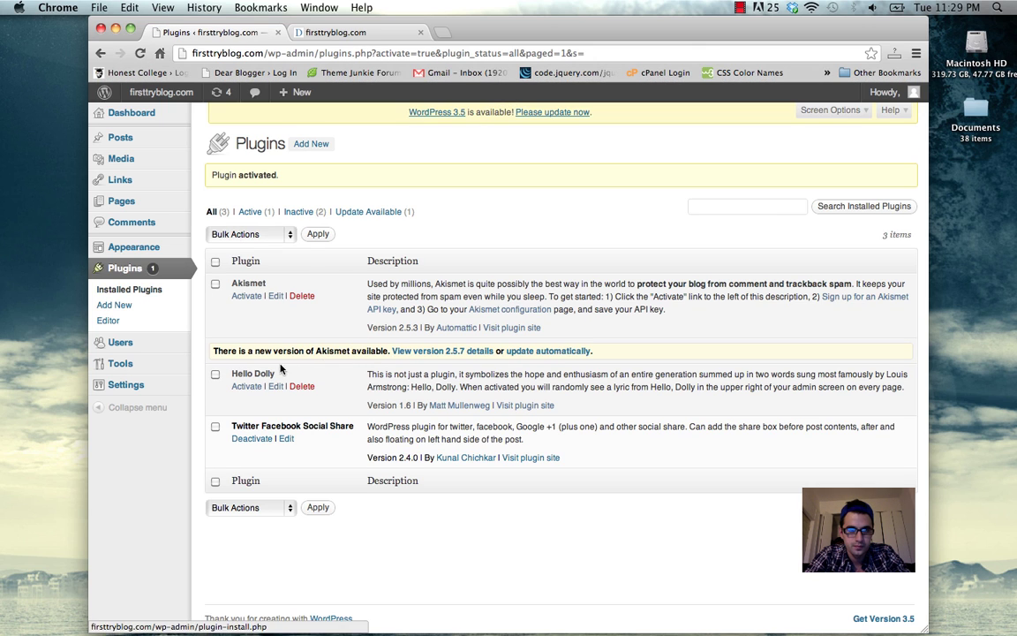
- Set the TF Social Share position to Above and Below with Round Border, and save
mouse_move(155, 392)
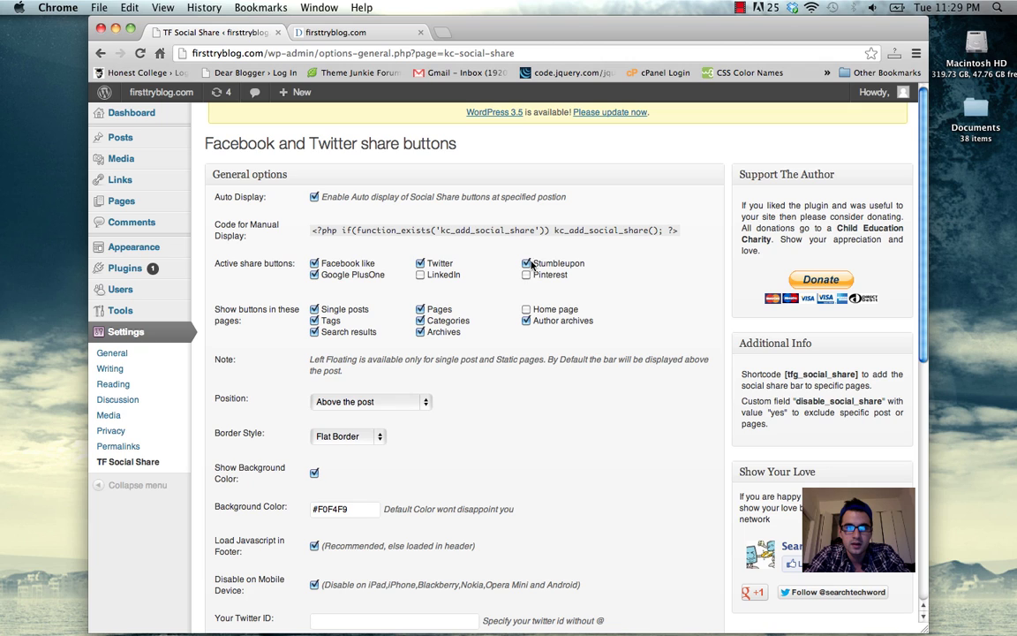
left_click(424, 401)
left_click(366, 424)
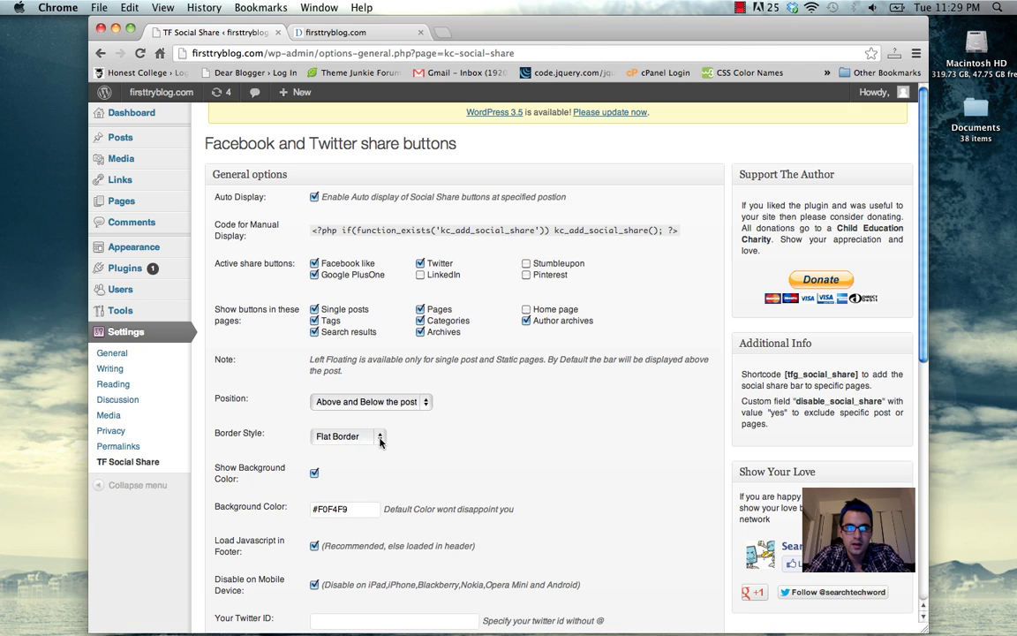
left_click(380, 442)
left_click(384, 437)
scroll(432, 449, "down", 5)
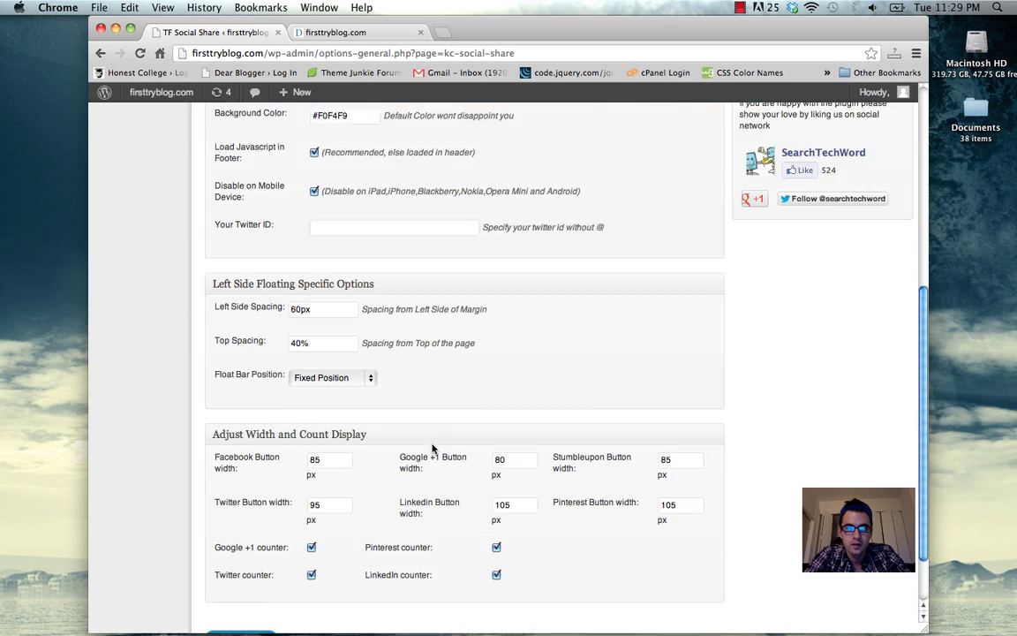
scroll(431, 449, "down", 1)
left_click(241, 570)
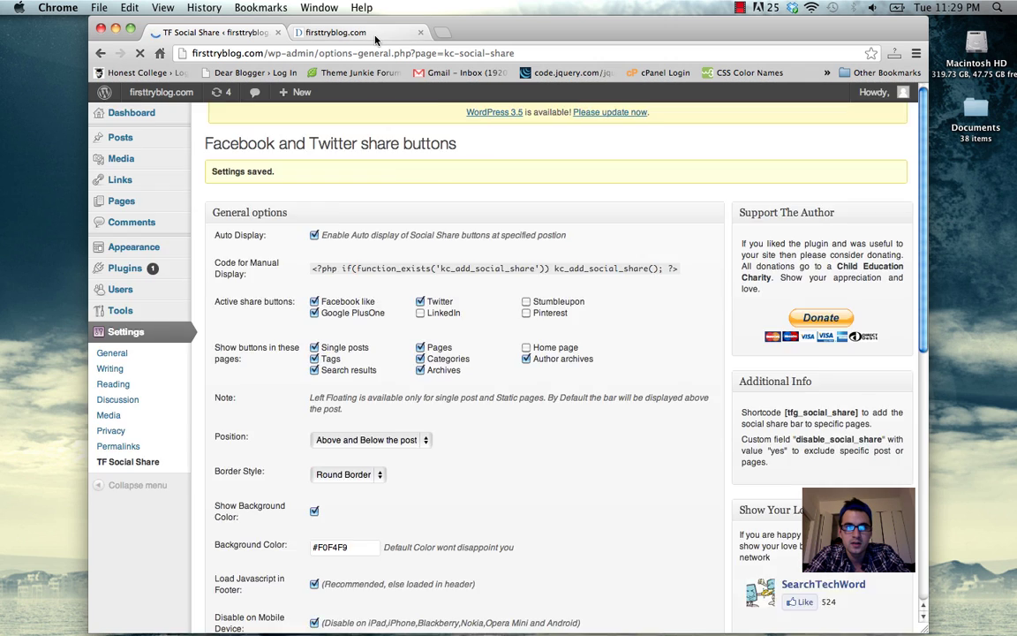
- Open the 'Hi World, This is my Blog' post on the live site and view its share bars
left_click(375, 35)
left_click(321, 333)
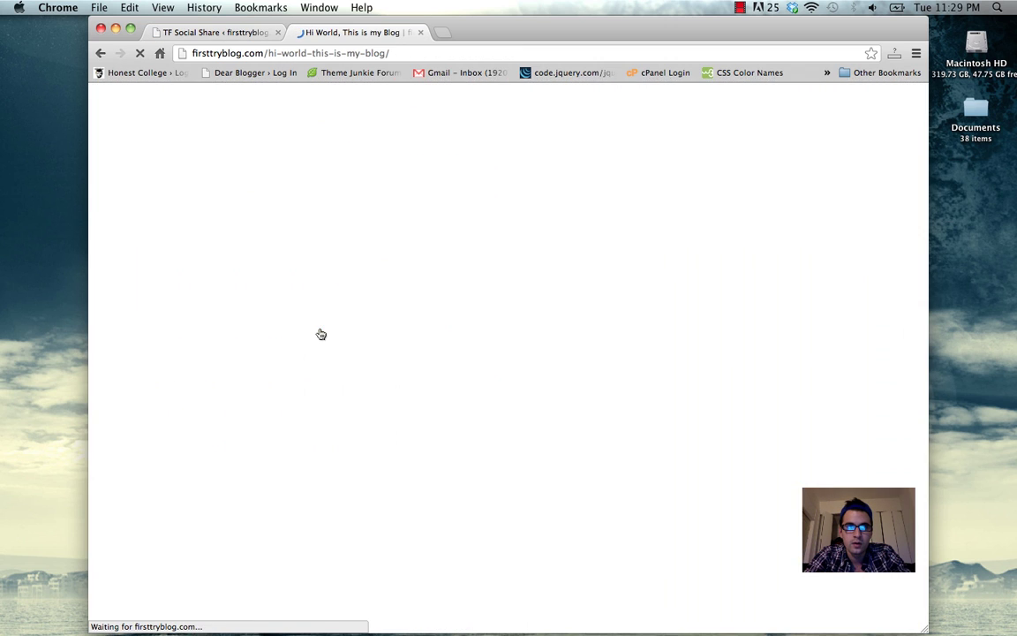
scroll(449, 331, "down", 3)
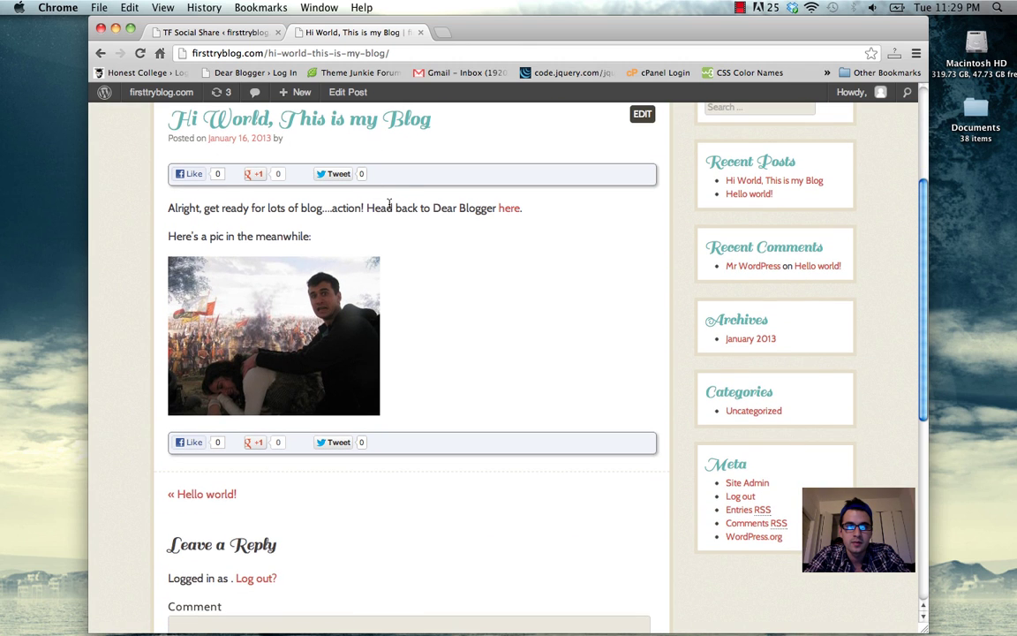
scroll(389, 205, "up", 3)
- Give the post a Google +1 shared with the comment 'Hi guys, new blog post ready! Cool huh.'
left_click(254, 300)
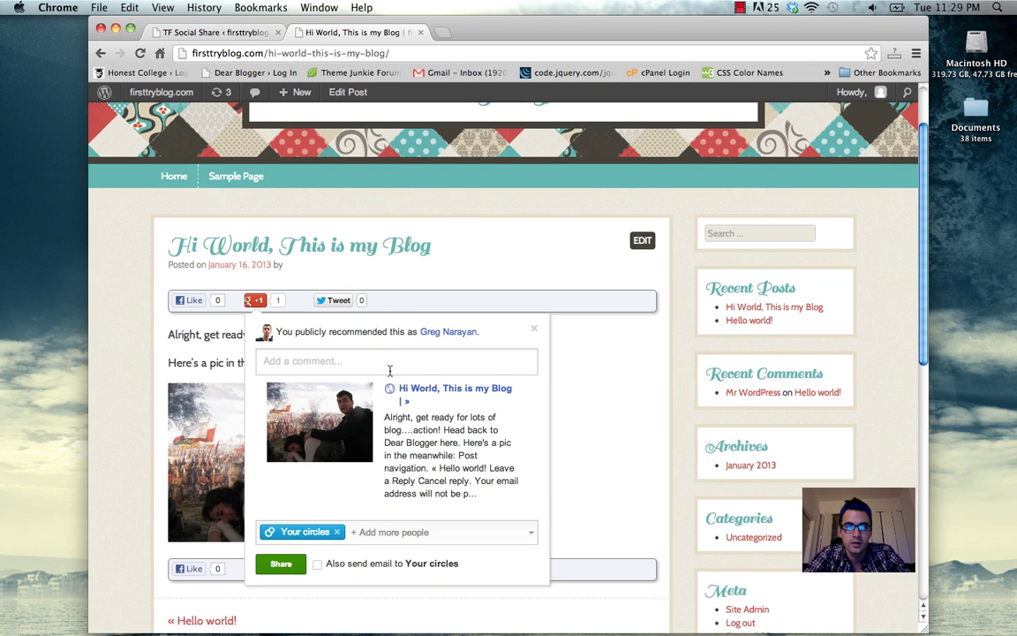
left_click(389, 370)
type("Hi guys, new bl")
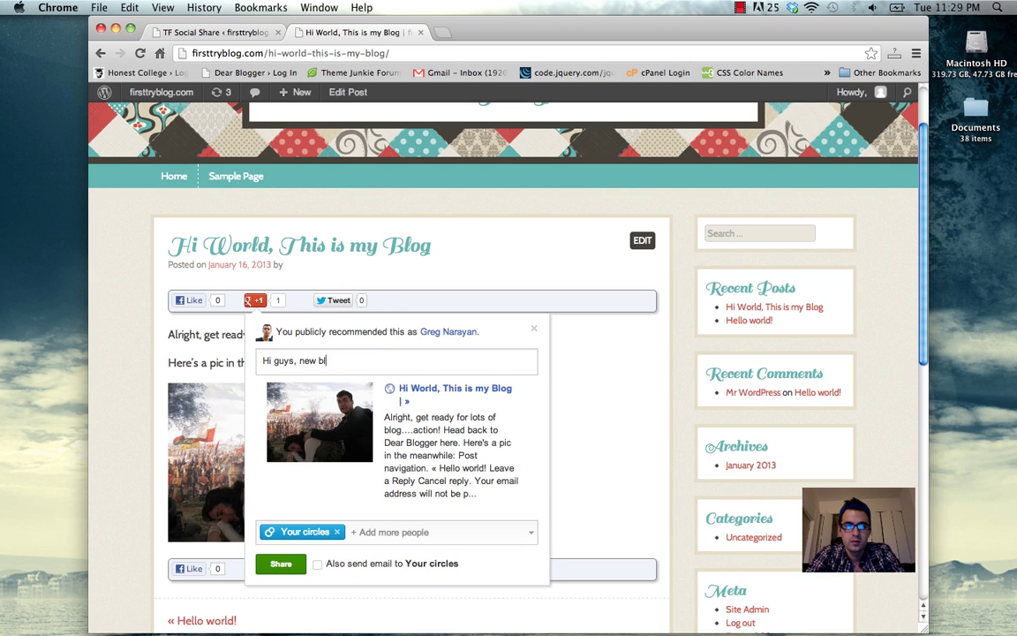
type("og post ready! Cool huh.")
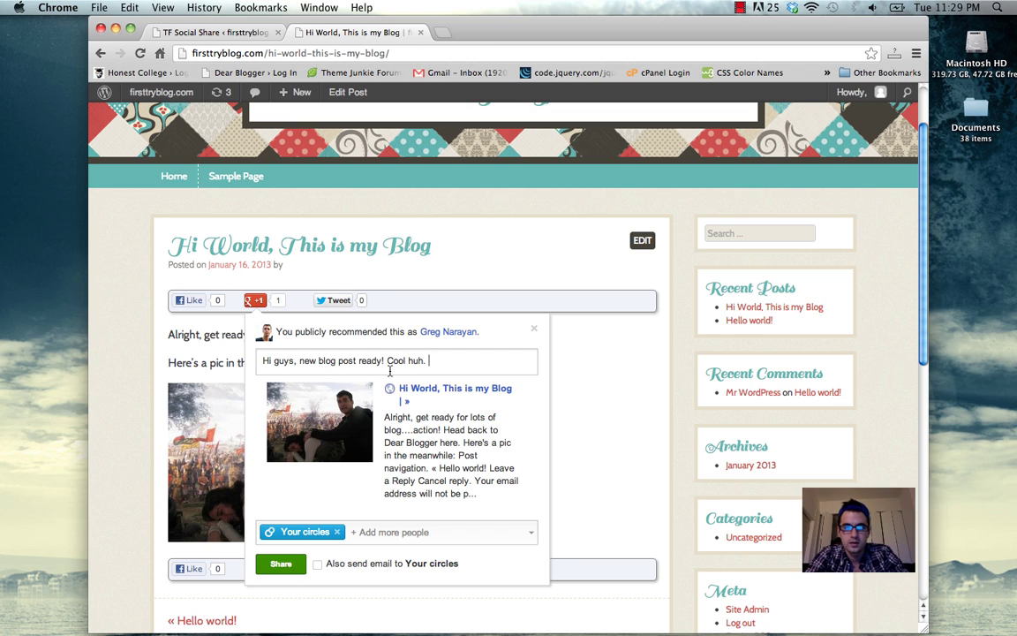
left_click(280, 563)
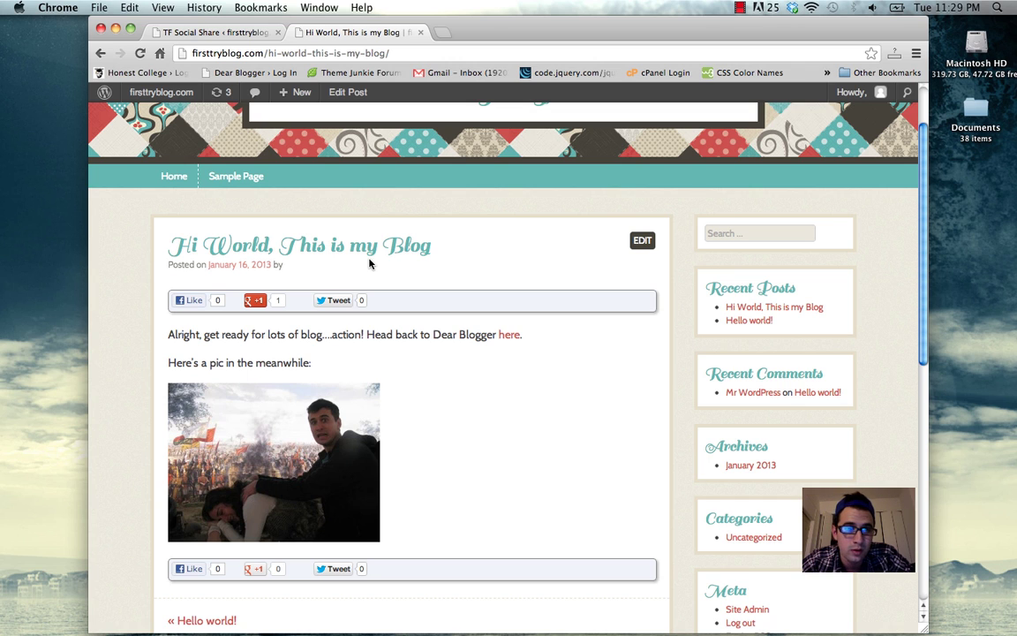
scroll(552, 414, "up", 2)
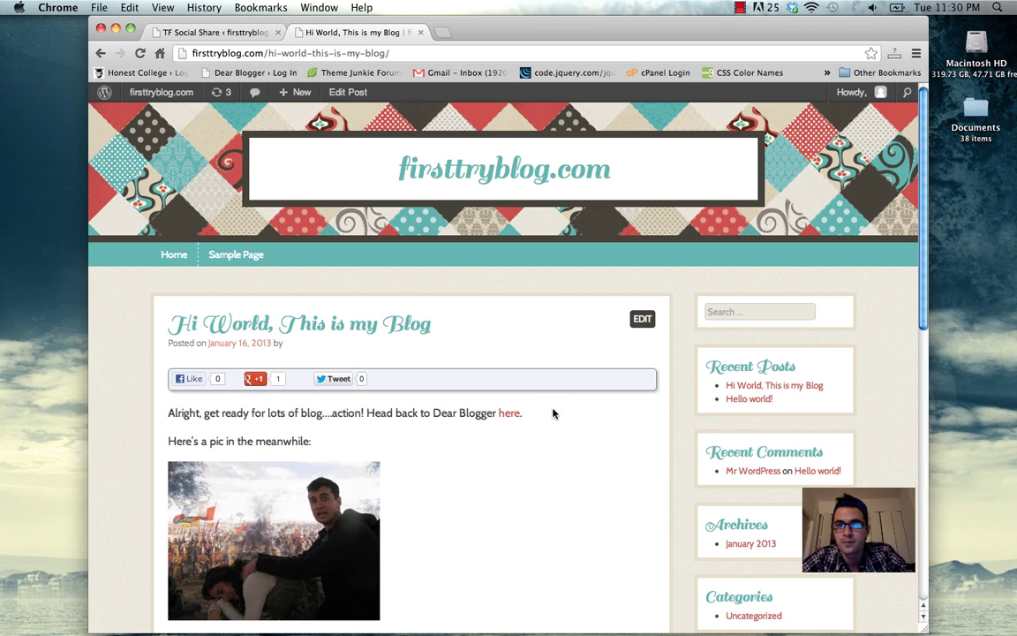
left_click(739, 9)
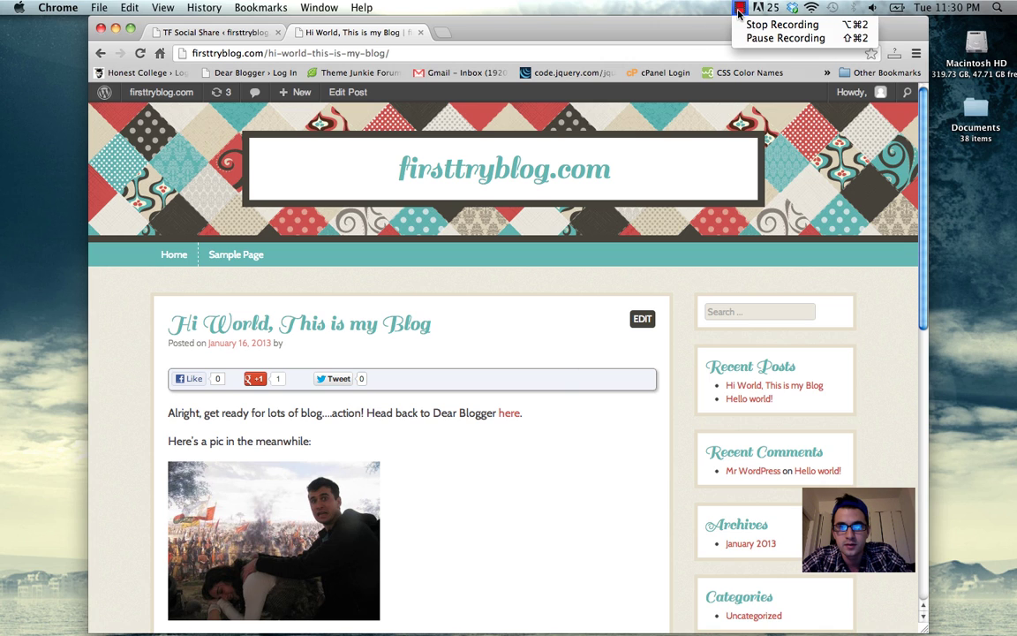